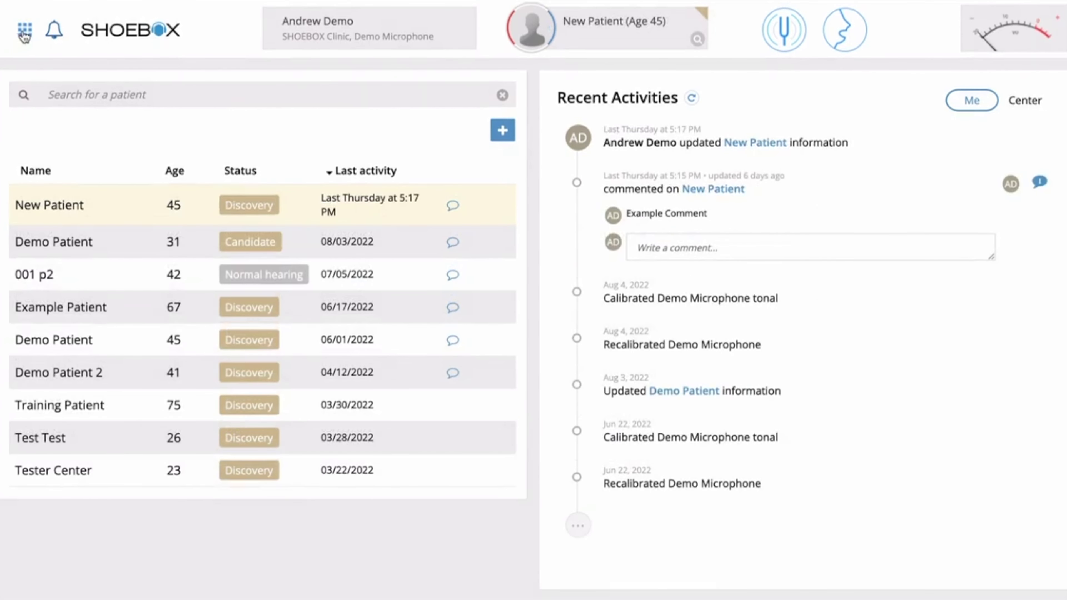
Step: Start a new patient record and enter the patient's first and last name
left_click(24, 32)
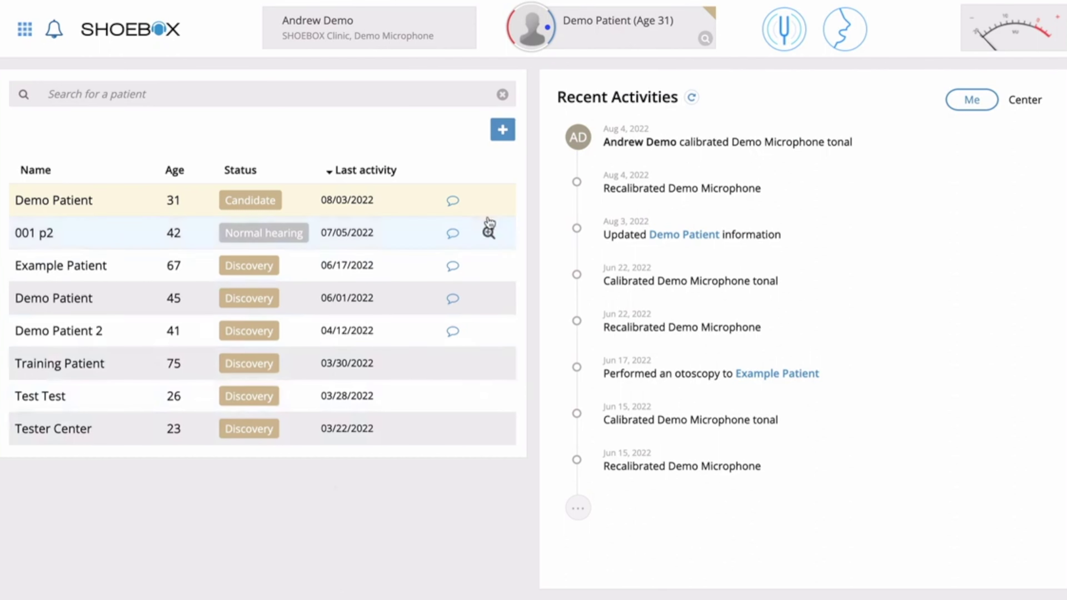
mouse_move(456, 209)
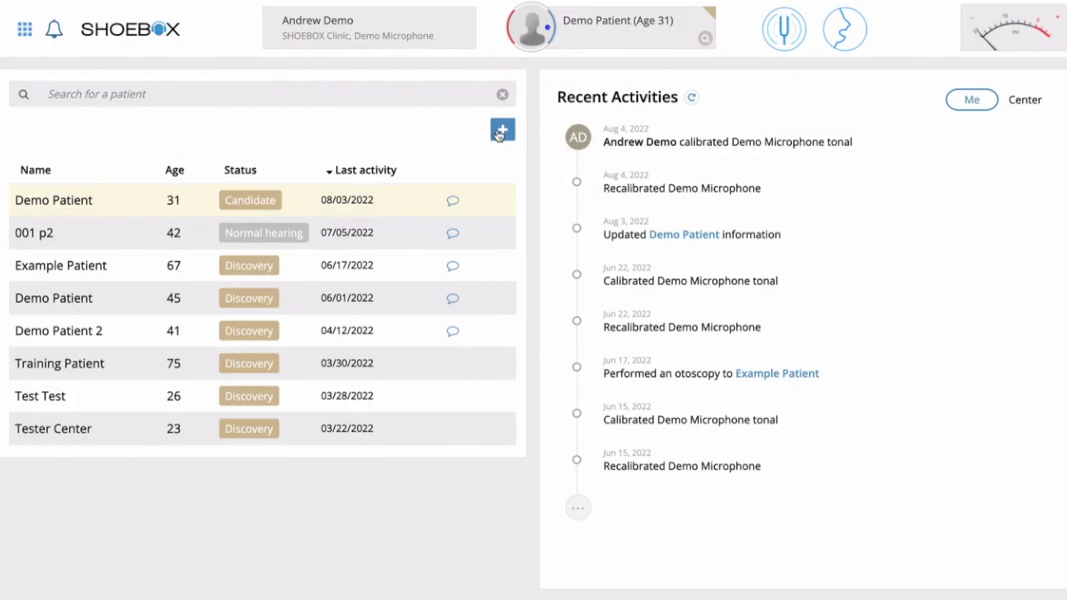
left_click(502, 130)
left_click(125, 95)
type("New")
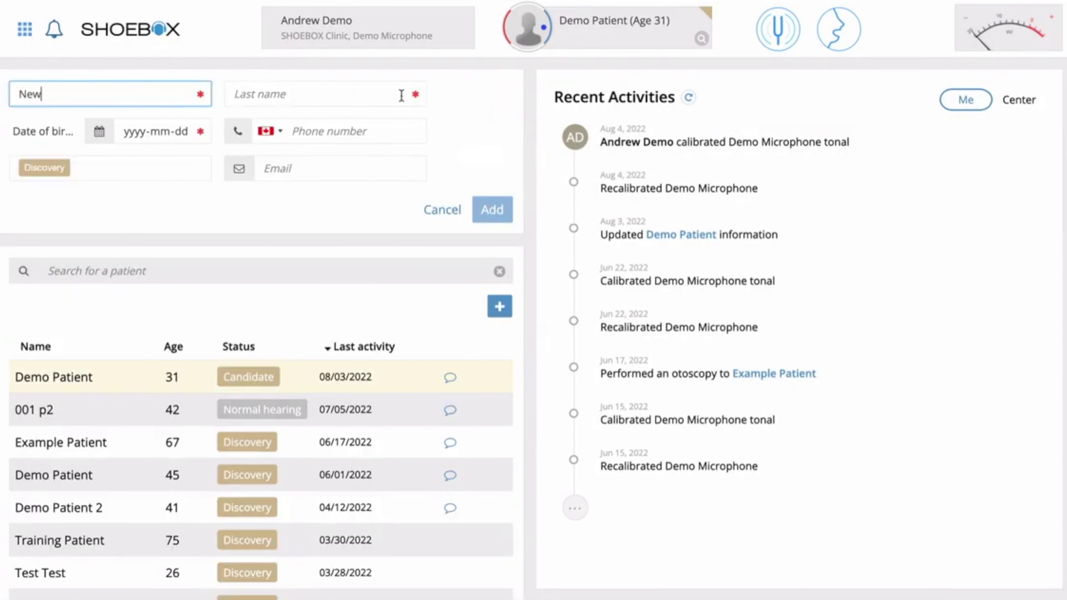
left_click(384, 93)
type("Patient")
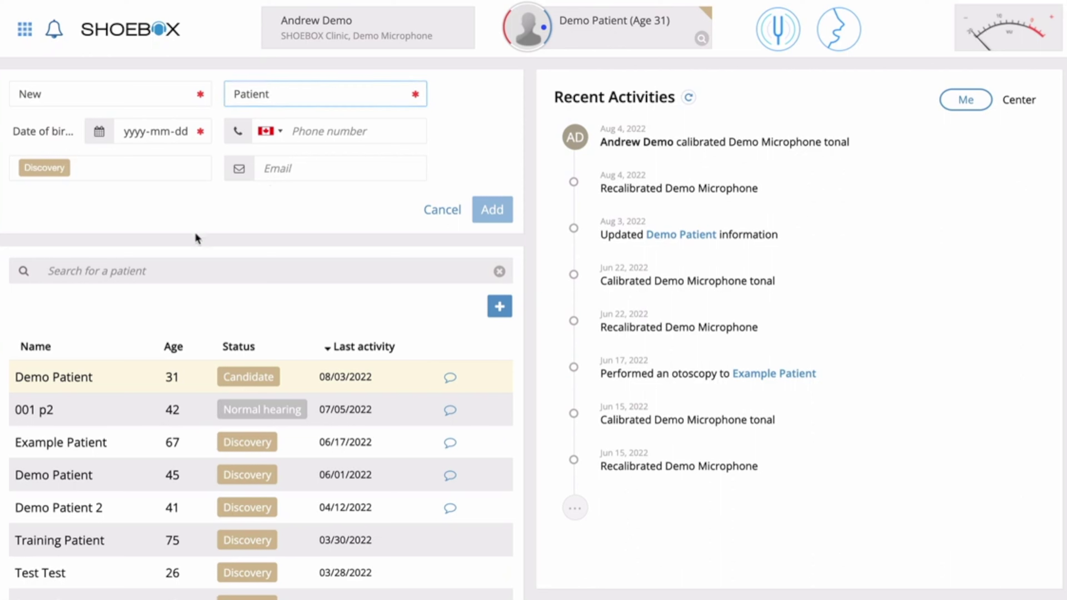
Step: Enter the new patient's date of birth and phone number
left_click(127, 139)
type("1977-")
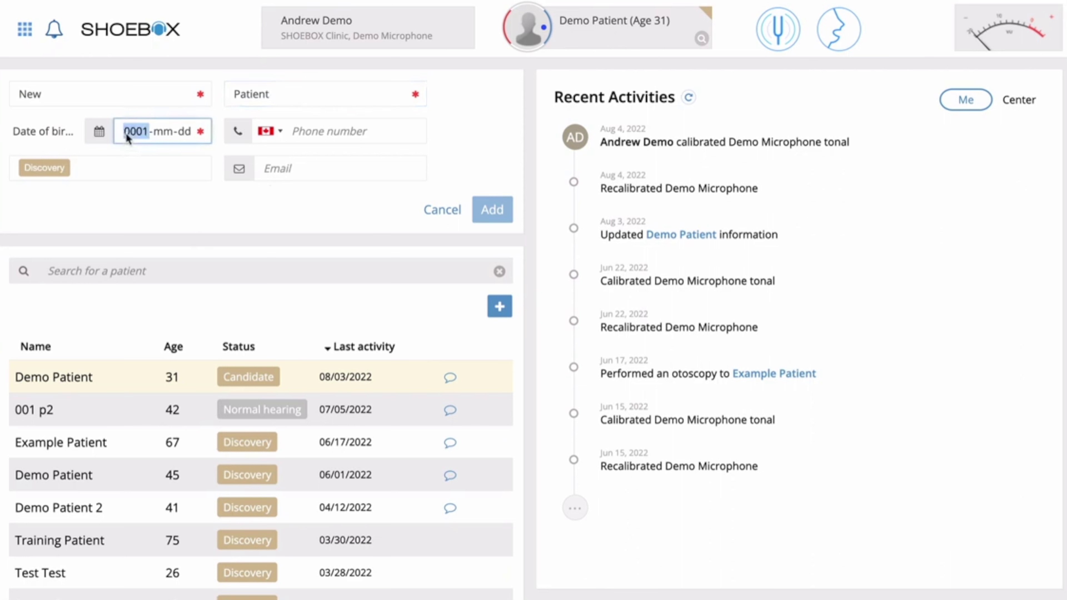
type("05-")
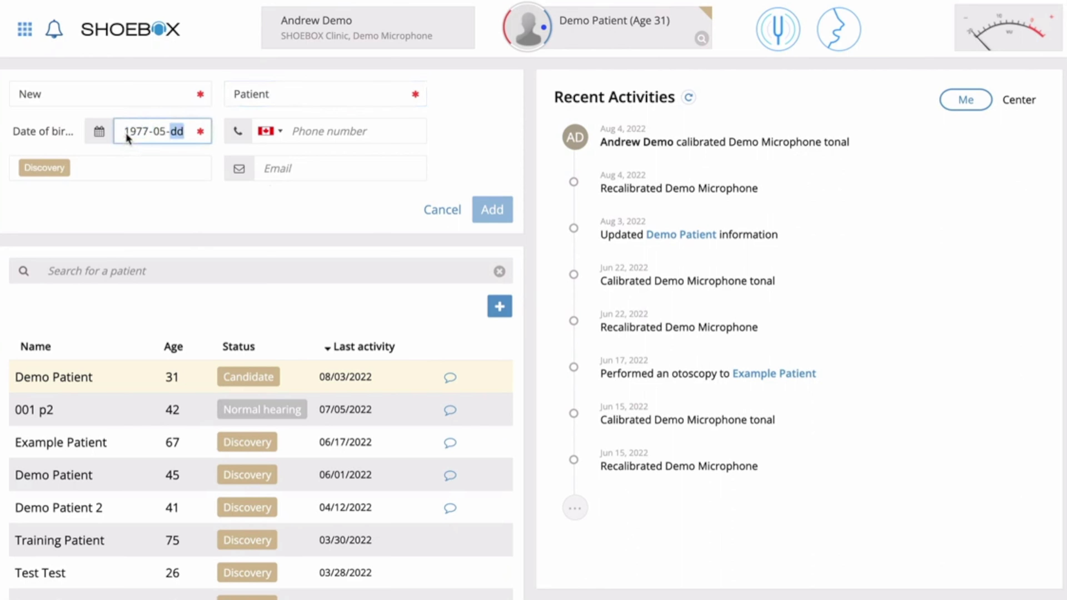
type("27")
left_click(357, 131)
type("1234567")
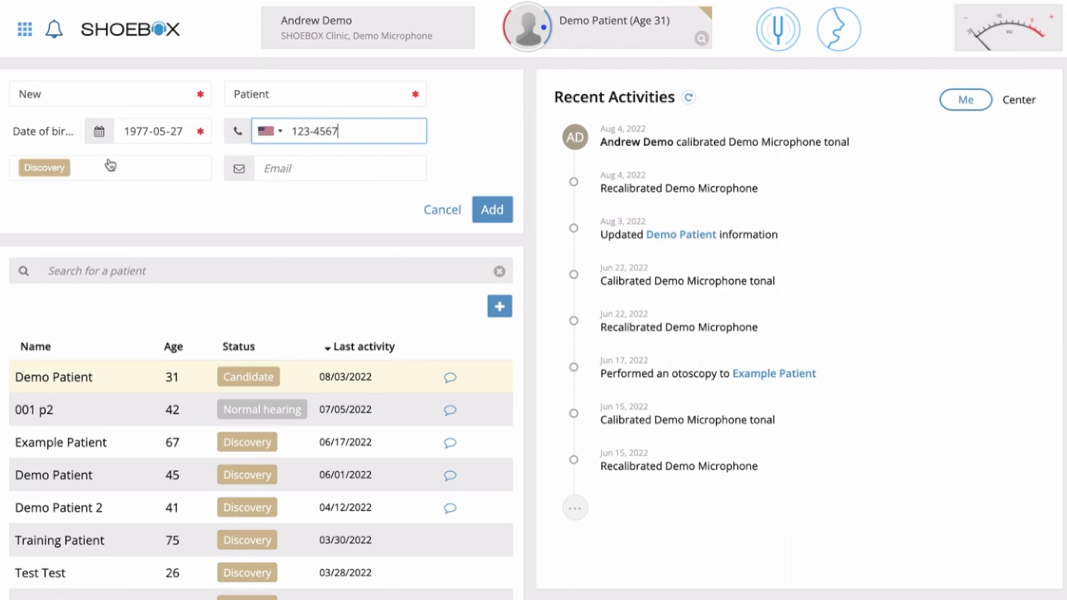
Step: Set the patient's status to Discovery, enter the patient's e-mail and add the record
left_click(95, 174)
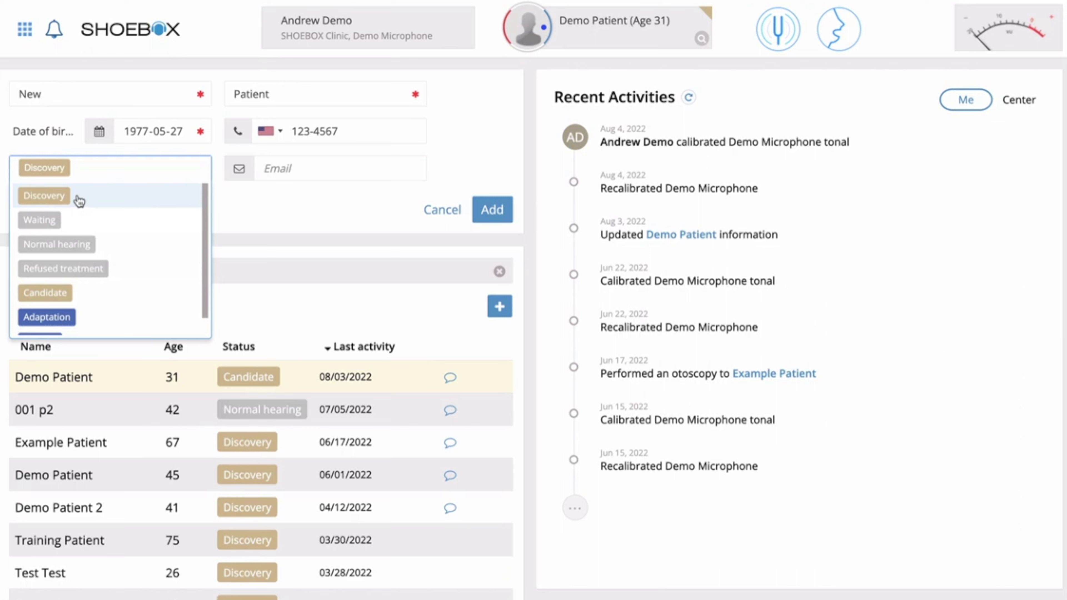
left_click(79, 201)
left_click(303, 170)
type("new.patient@example.c")
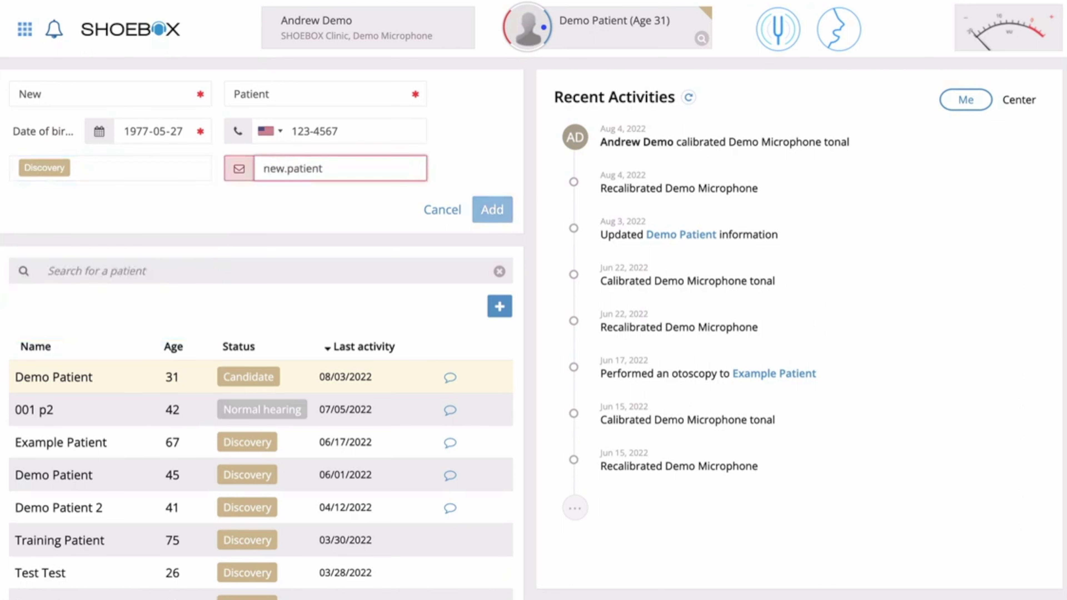
type("om")
left_click(508, 216)
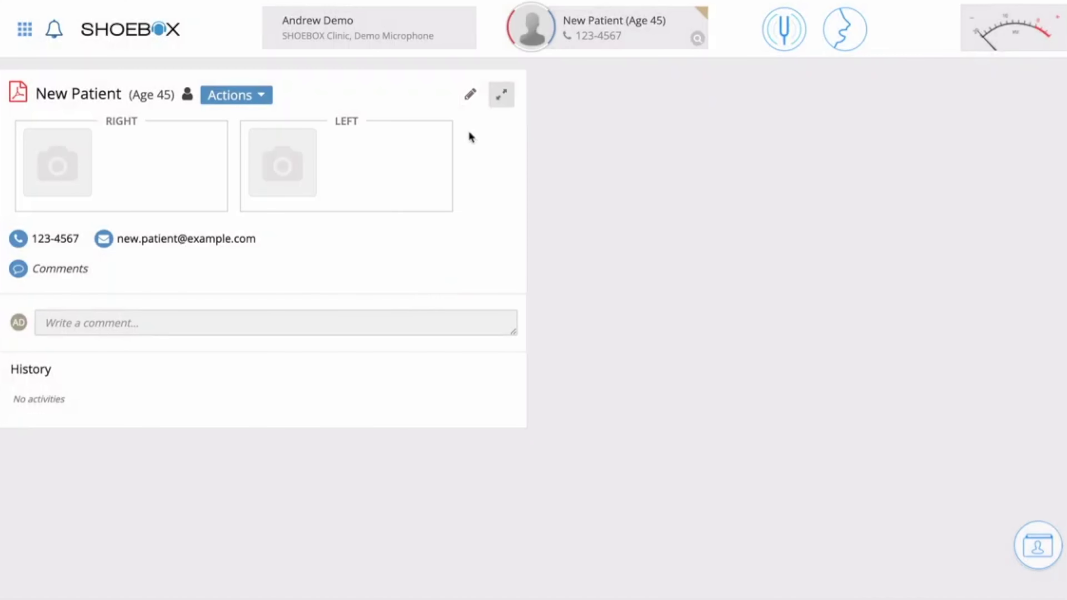
Step: Review the editable additional information, hearing aids and notes fields of the patient record, and leave without saving
left_click(469, 95)
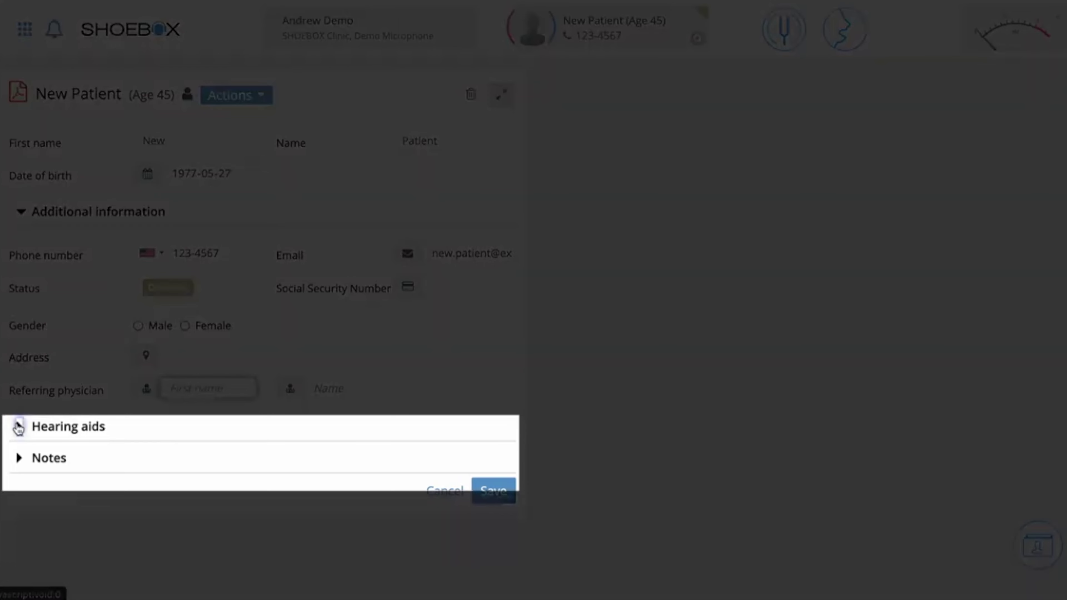
left_click(18, 427)
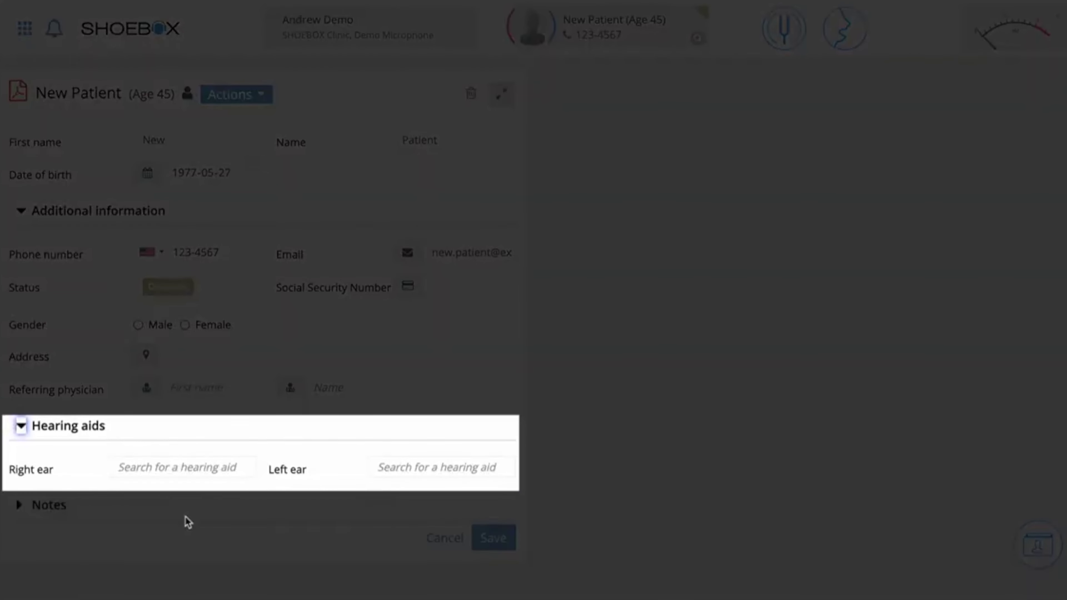
left_click(175, 469)
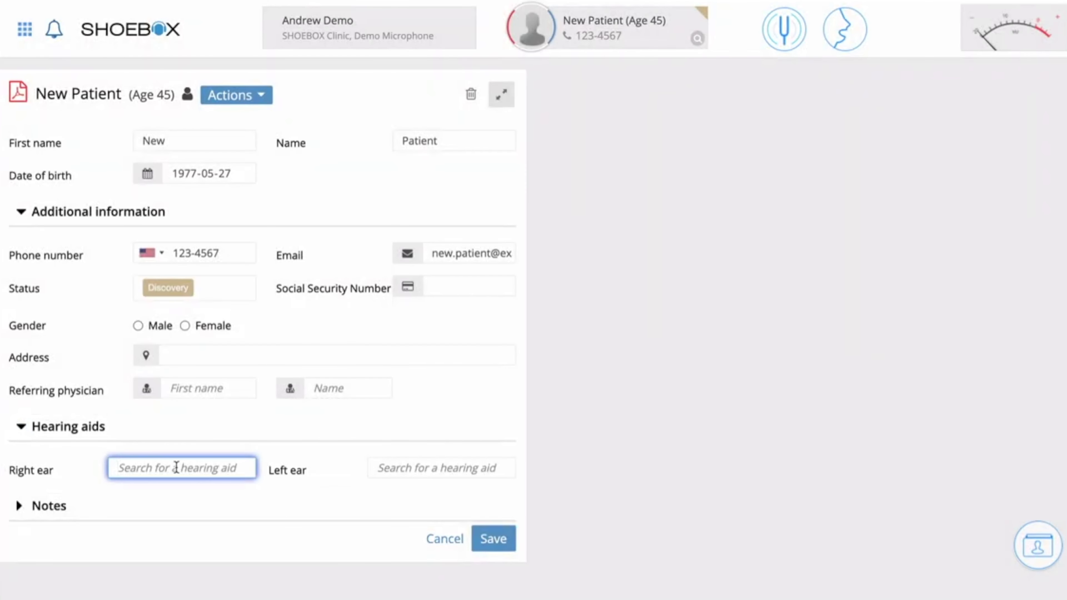
left_click(171, 509)
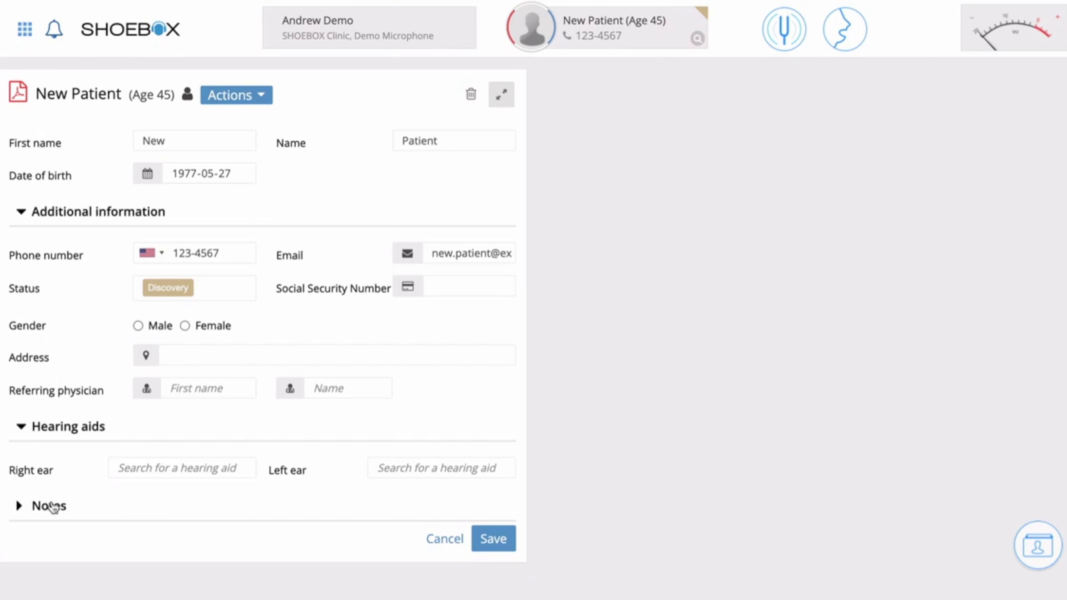
left_click(37, 507)
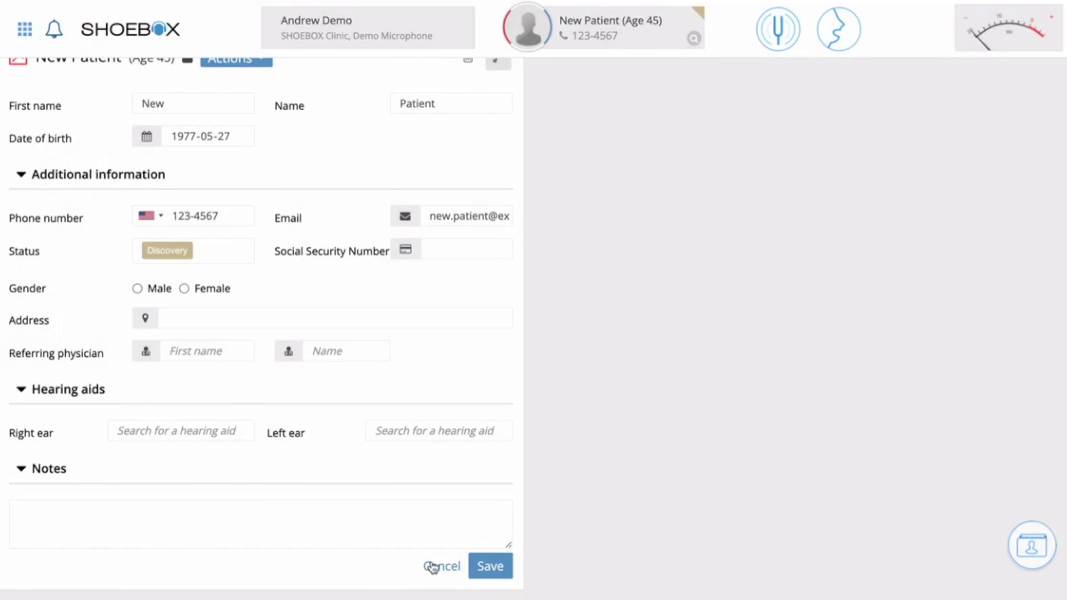
left_click(440, 565)
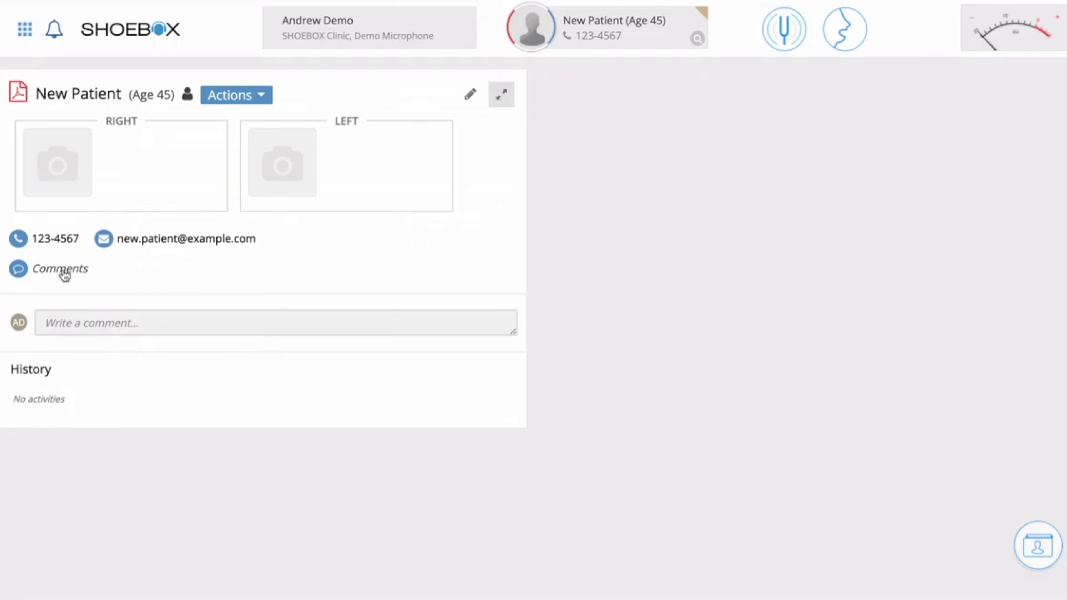
Step: Post "Example Comment" as a comment in the new patient's history
left_click(65, 275)
left_click(339, 313)
left_click(206, 320)
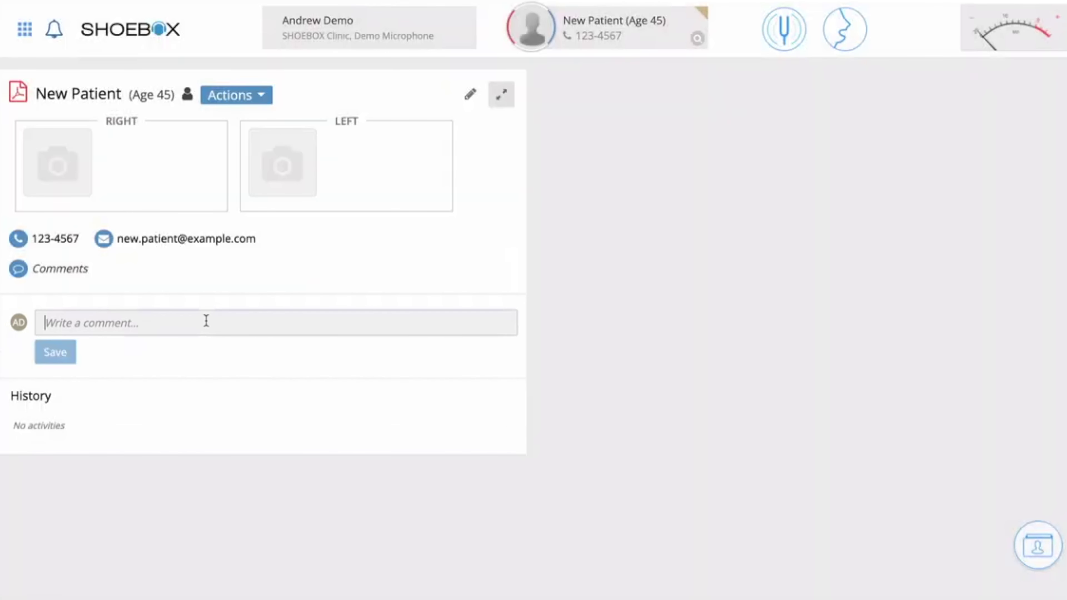
type("Example Comment")
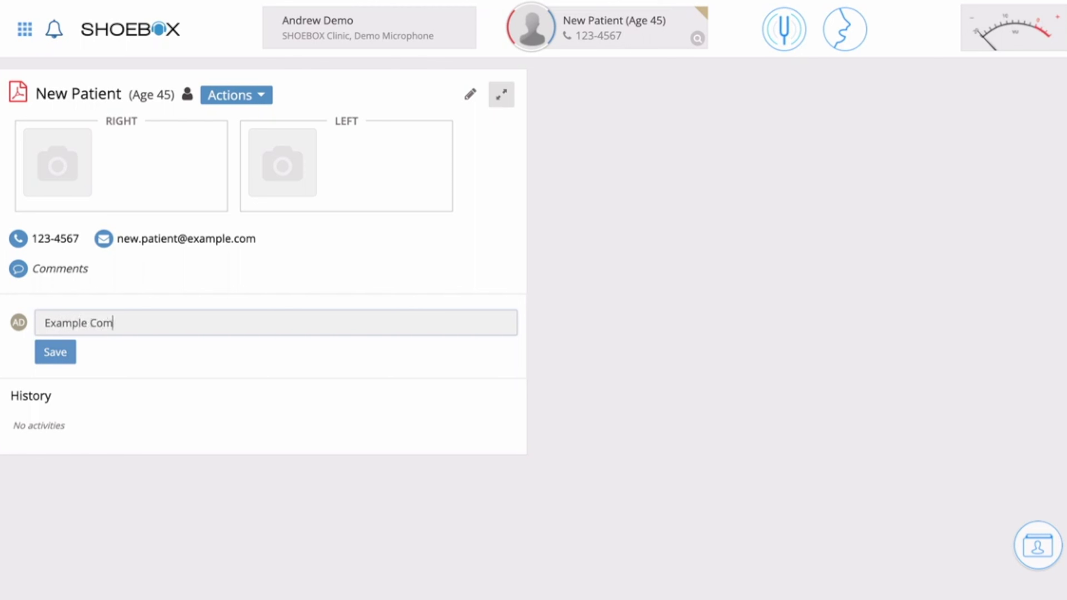
left_click(67, 355)
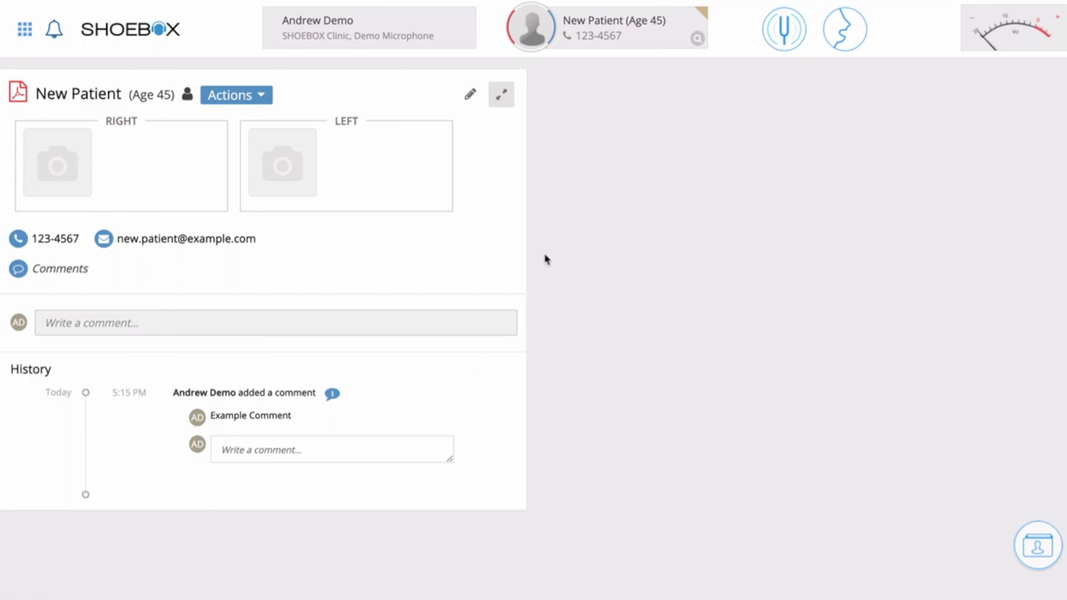
Step: Save "Example" as the general comments text beneath the patient's contact details
left_click(49, 271)
type("Example")
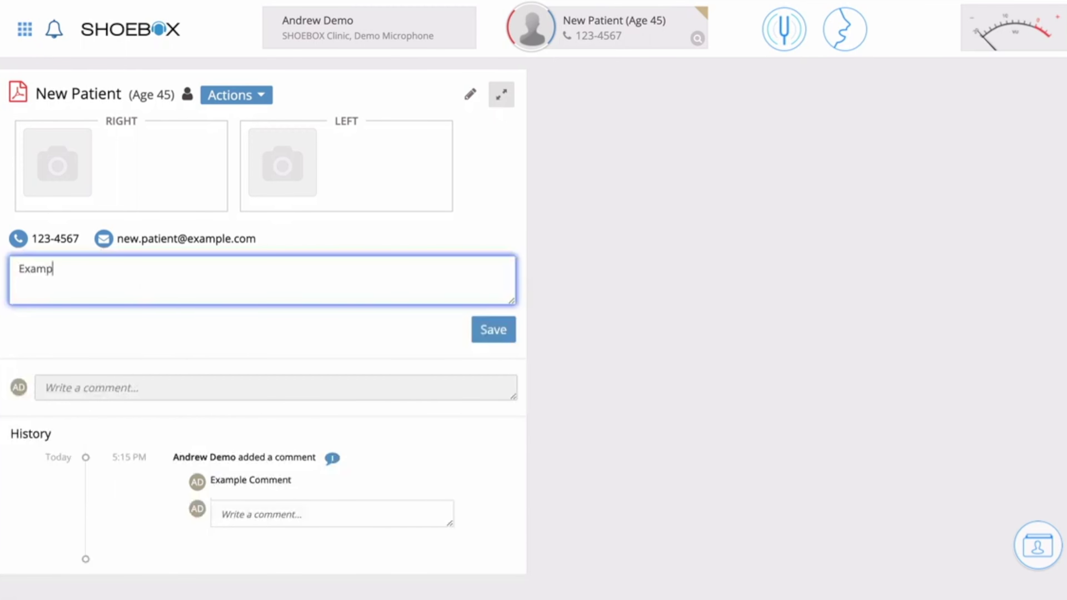
left_click(513, 336)
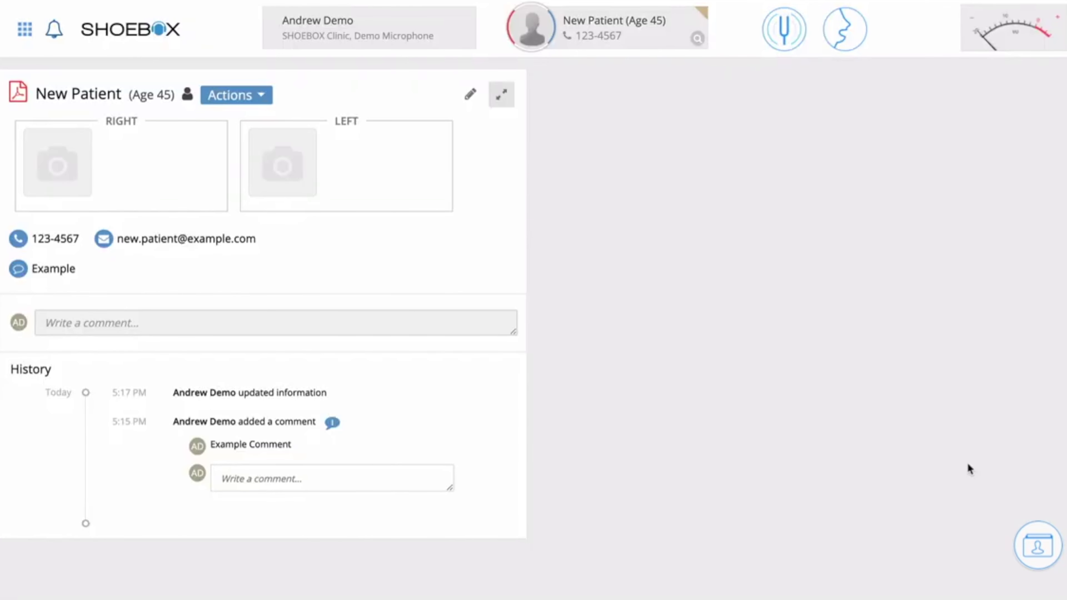
Step: Open the Case history questionnaire and look over its Current hearing ability section
left_click(1028, 547)
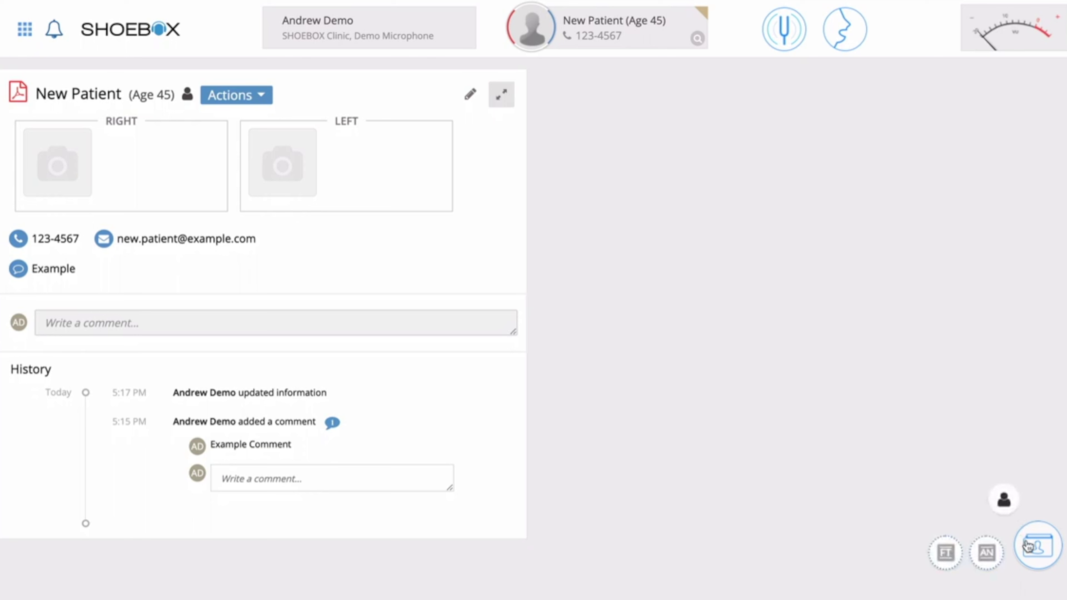
left_click(987, 554)
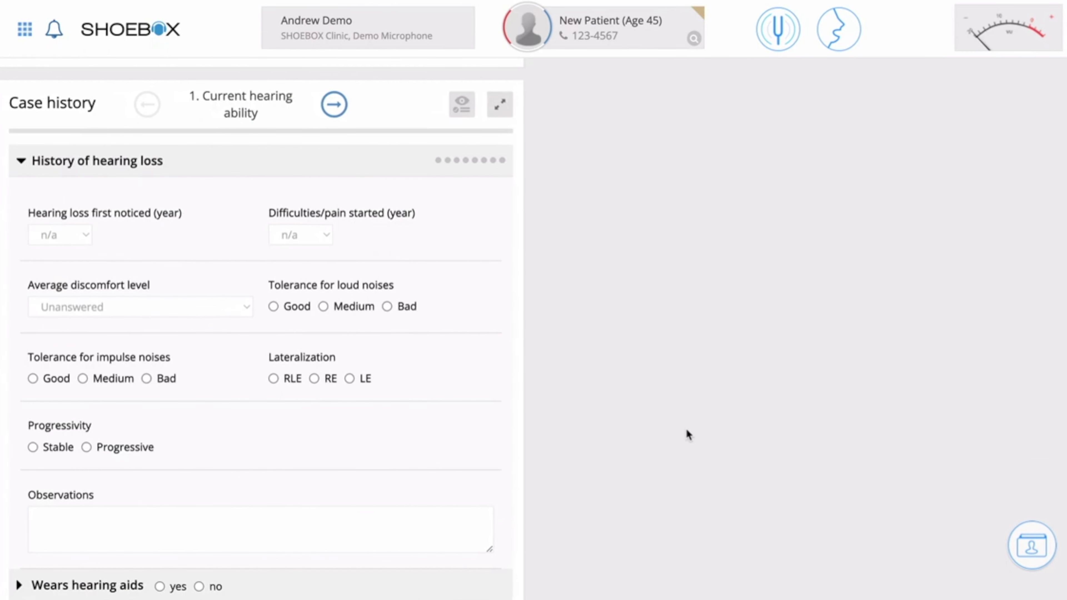
scroll(469, 258, "down", 3)
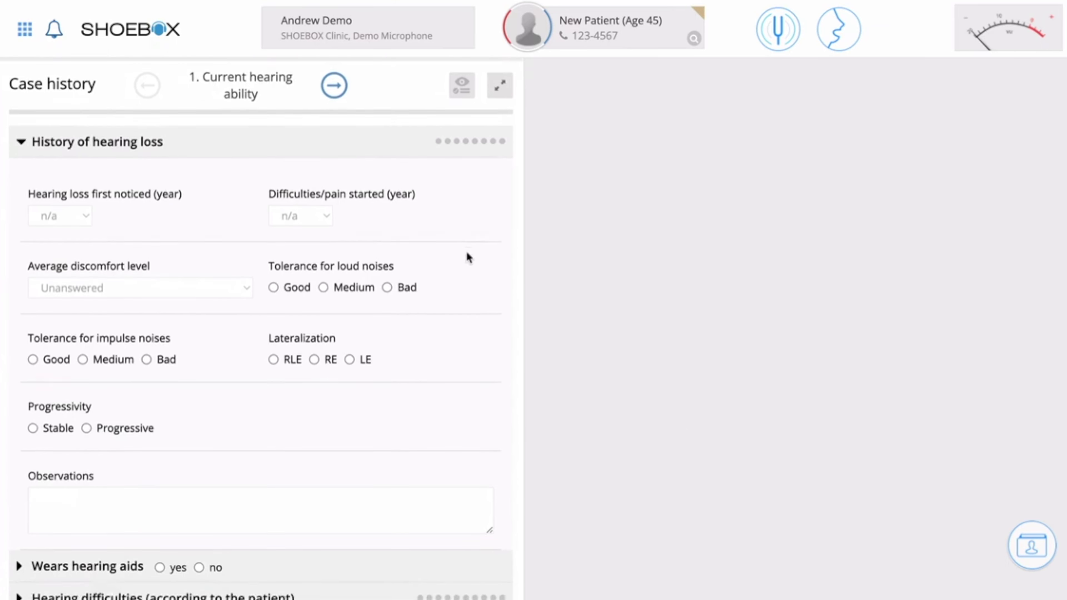
scroll(469, 257, "up", 2)
scroll(469, 257, "up", 1)
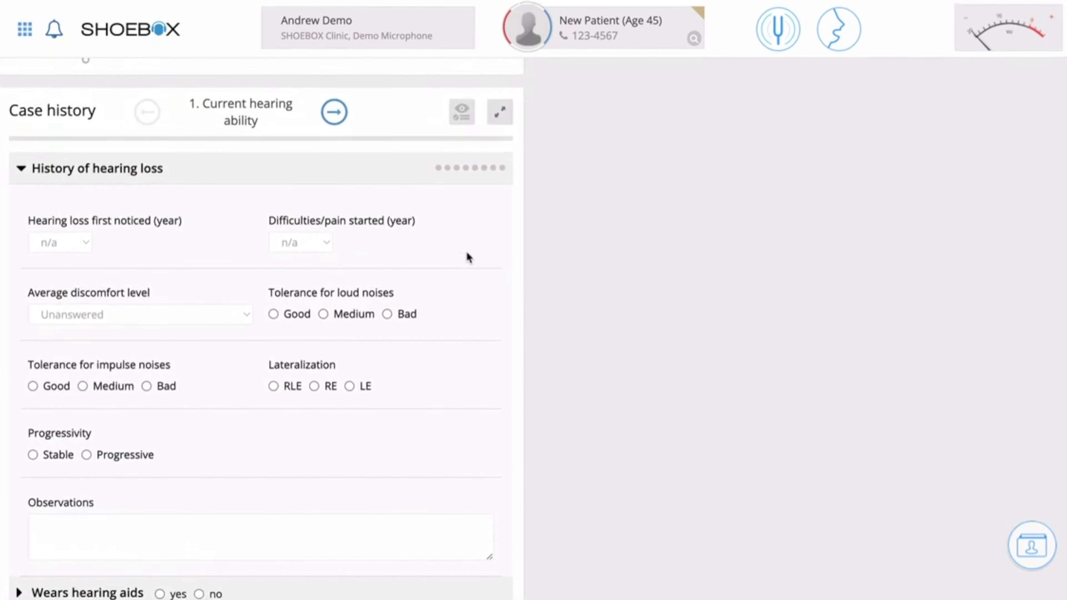
Step: Examine the case history's History, Living conditions and Conclusion sections, including the ear-related medical history questions
left_click(333, 110)
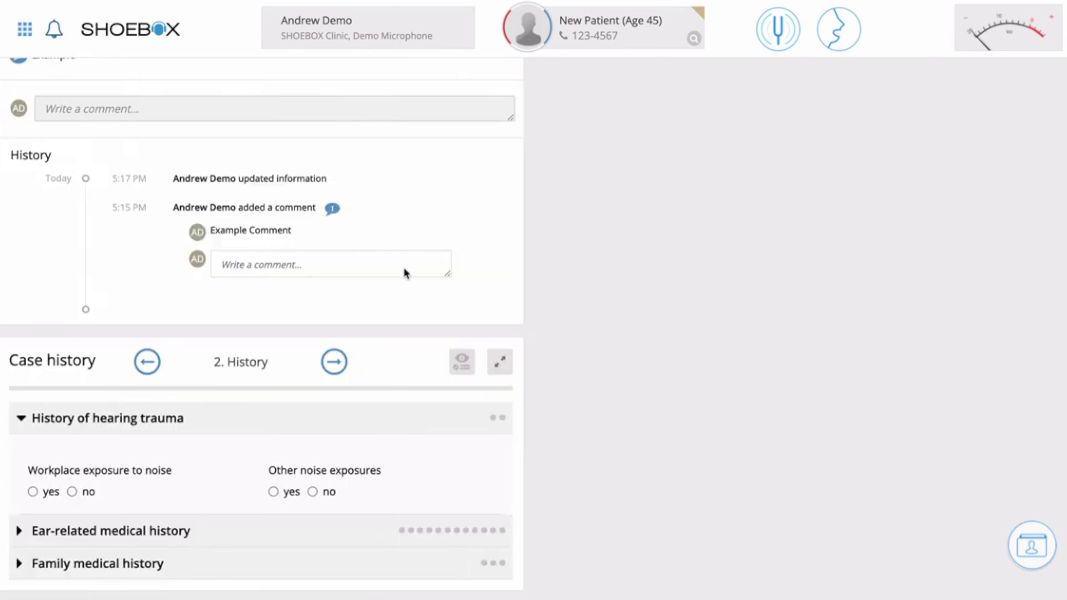
left_click(176, 539)
scroll(260, 517, "down", 12)
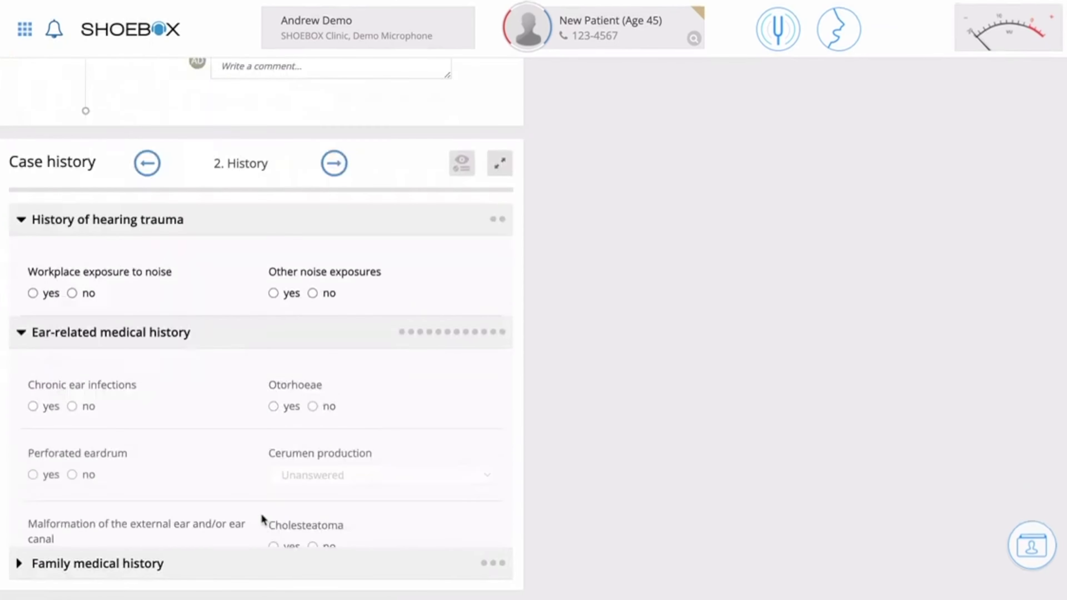
scroll(317, 460, "up", 6)
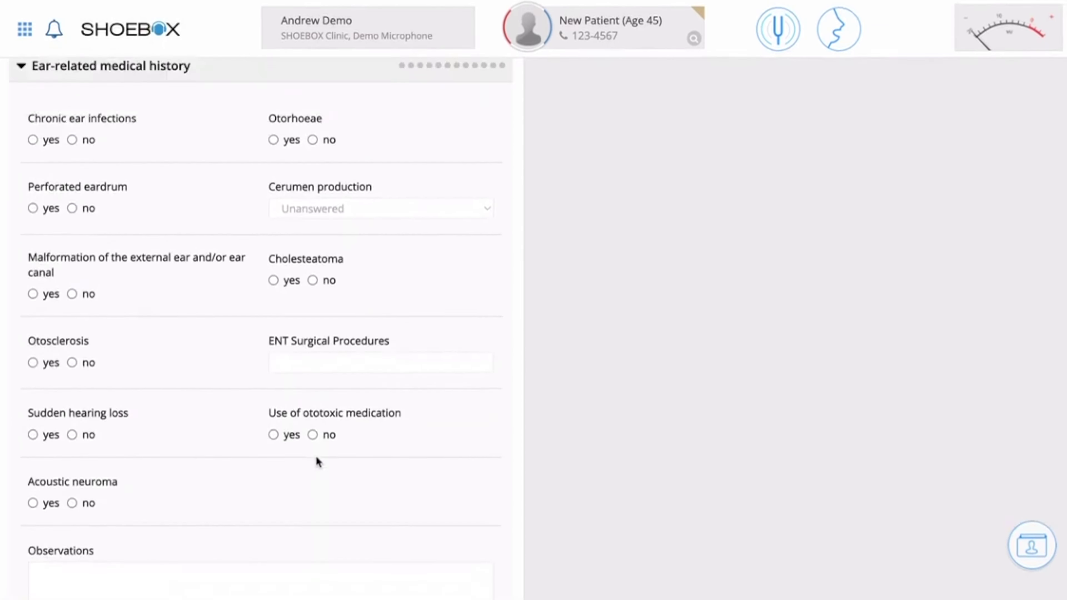
left_click(334, 101)
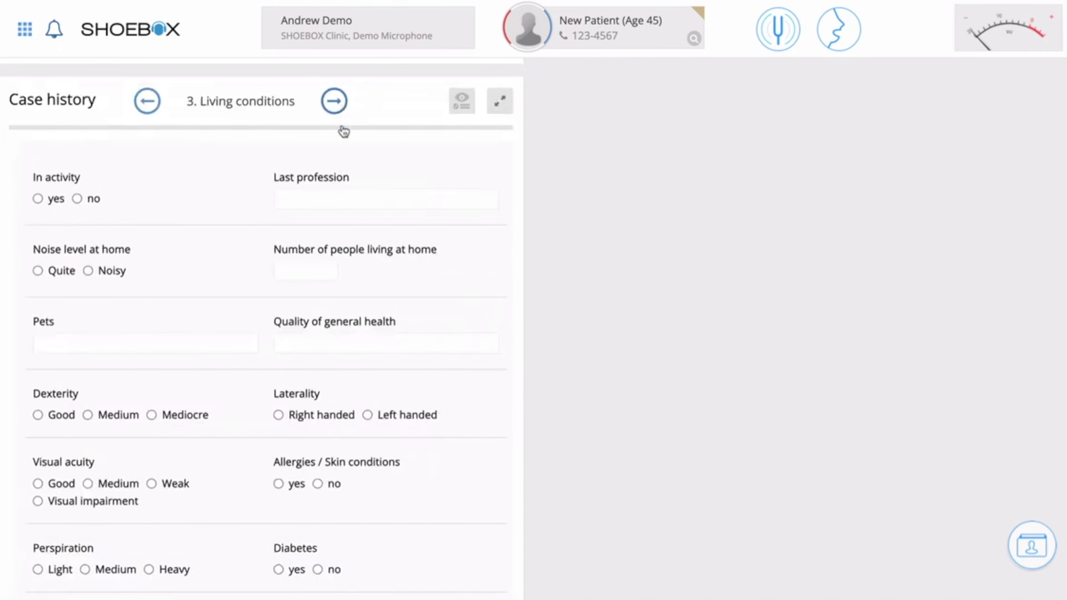
scroll(374, 296, "down", 3)
scroll(374, 296, "up", 6)
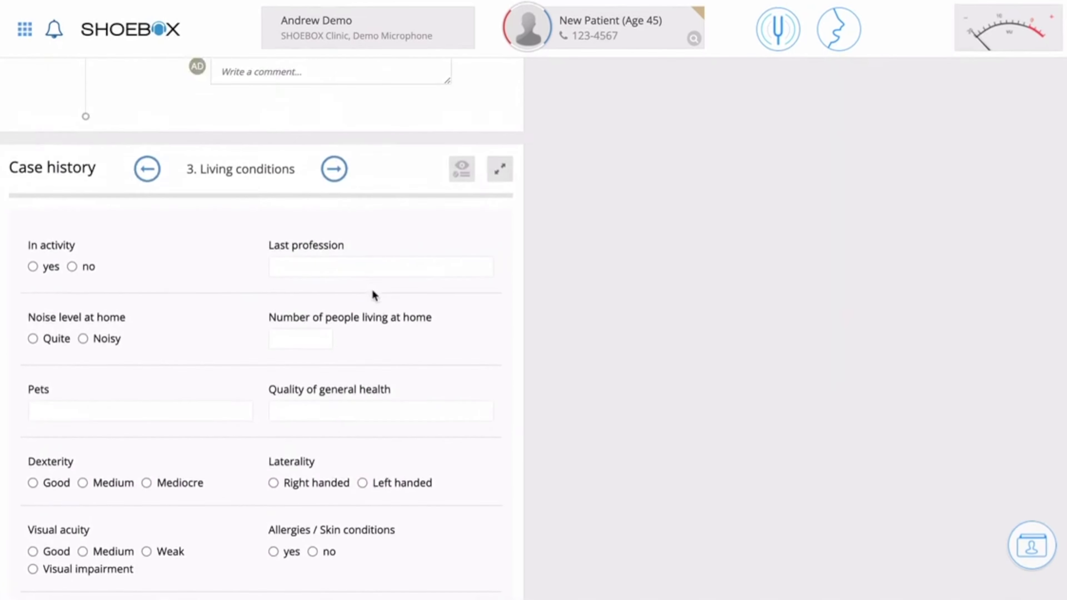
left_click(333, 226)
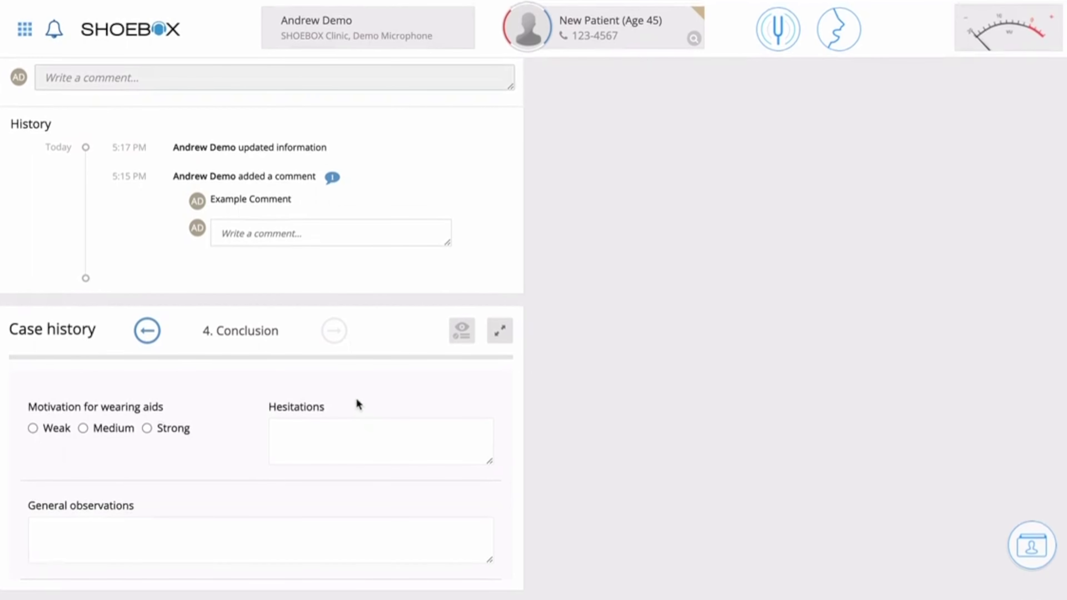
Step: Open the Fitting questionnaire and look through its pages, starting with Audiometric assessment
left_click(1025, 542)
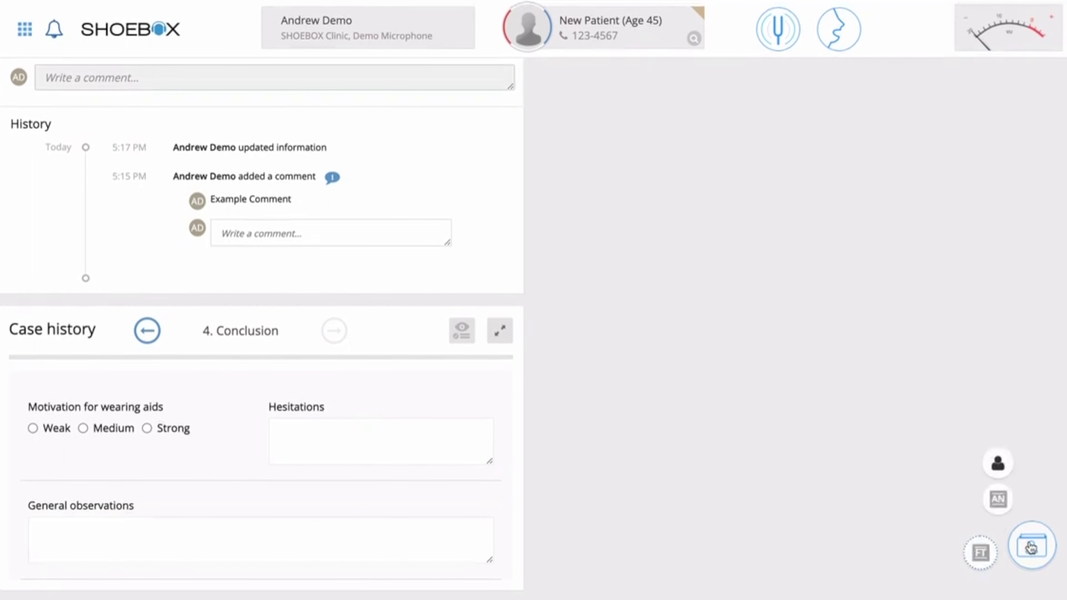
left_click(980, 552)
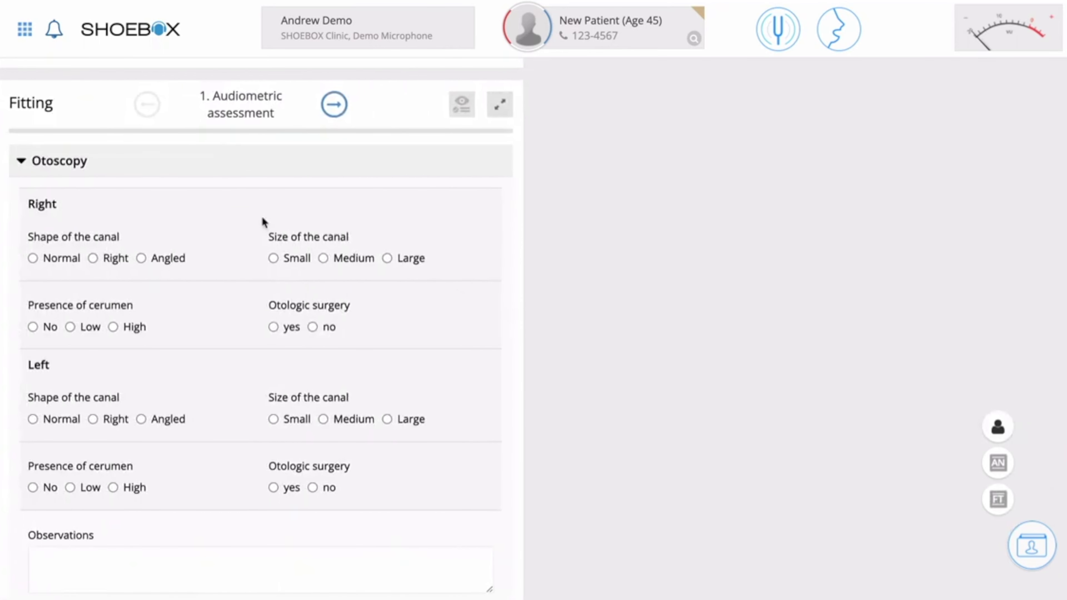
left_click(334, 113)
left_click(333, 460)
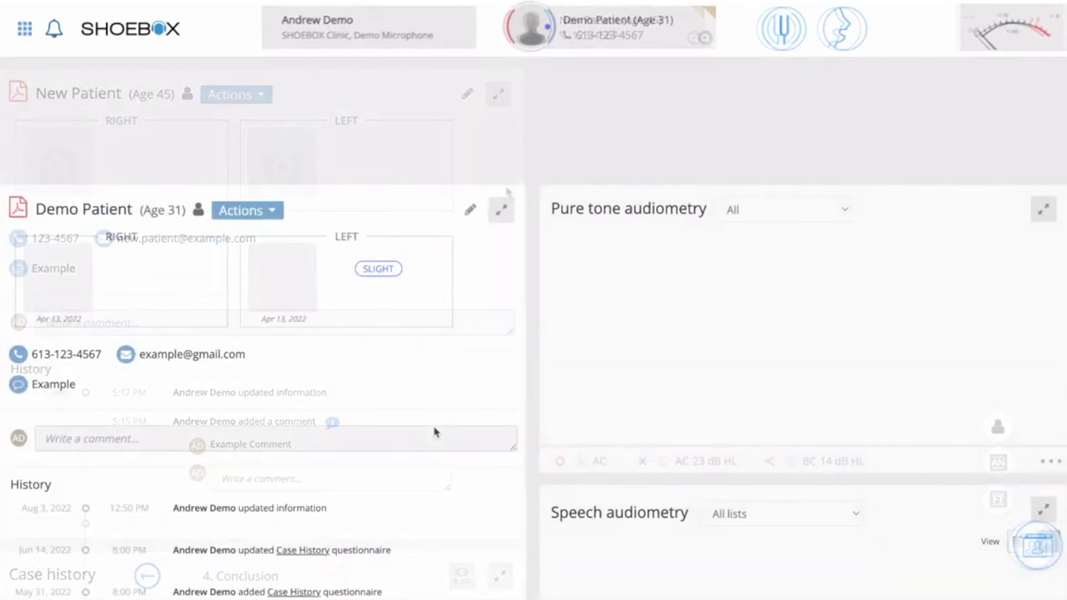
Step: Filter the 31-year-old demo patient's Case history so that only the answered questions are shown
scroll(472, 455, "down", 12)
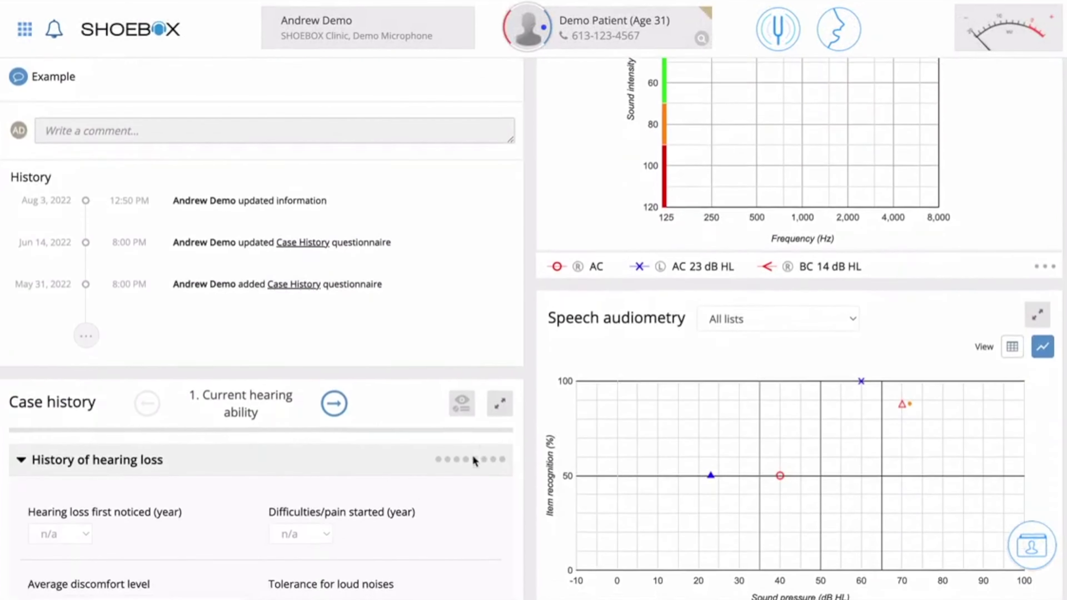
scroll(475, 460, "down", 8)
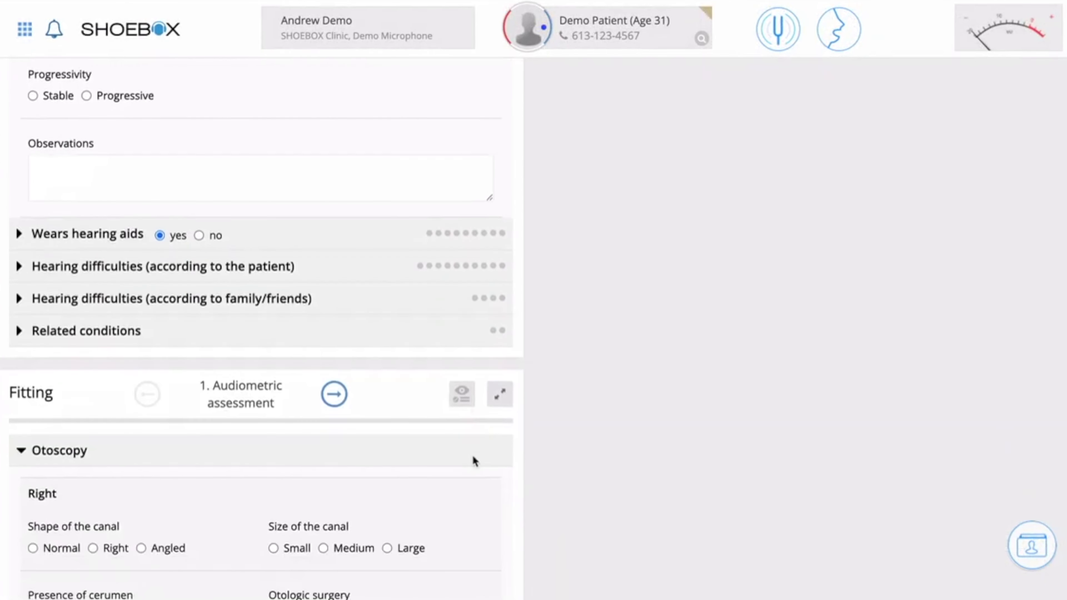
scroll(475, 461, "up", 11)
scroll(475, 461, "up", 2)
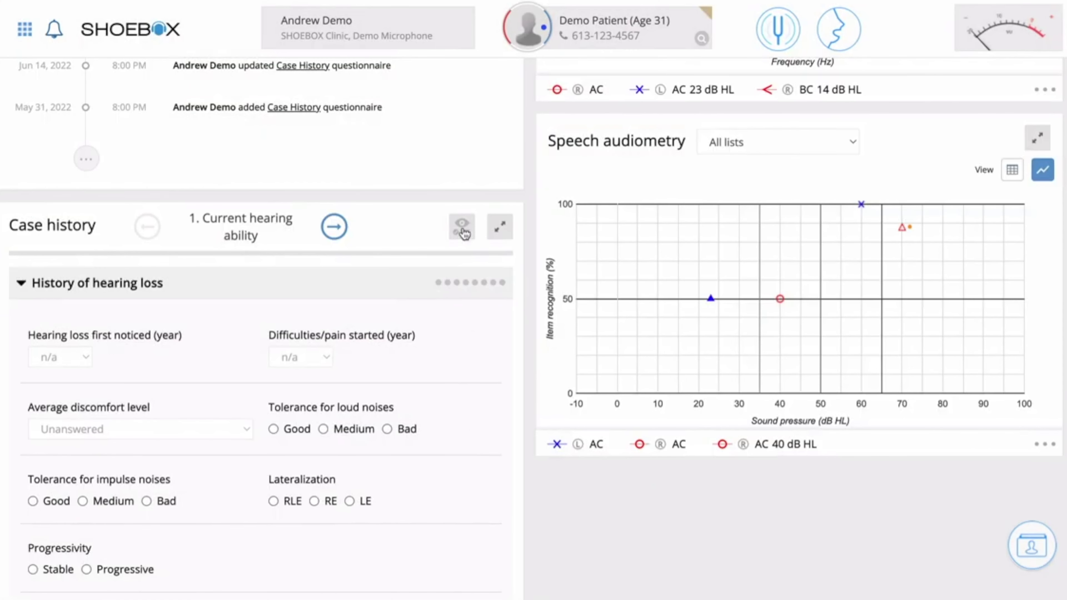
left_click(460, 227)
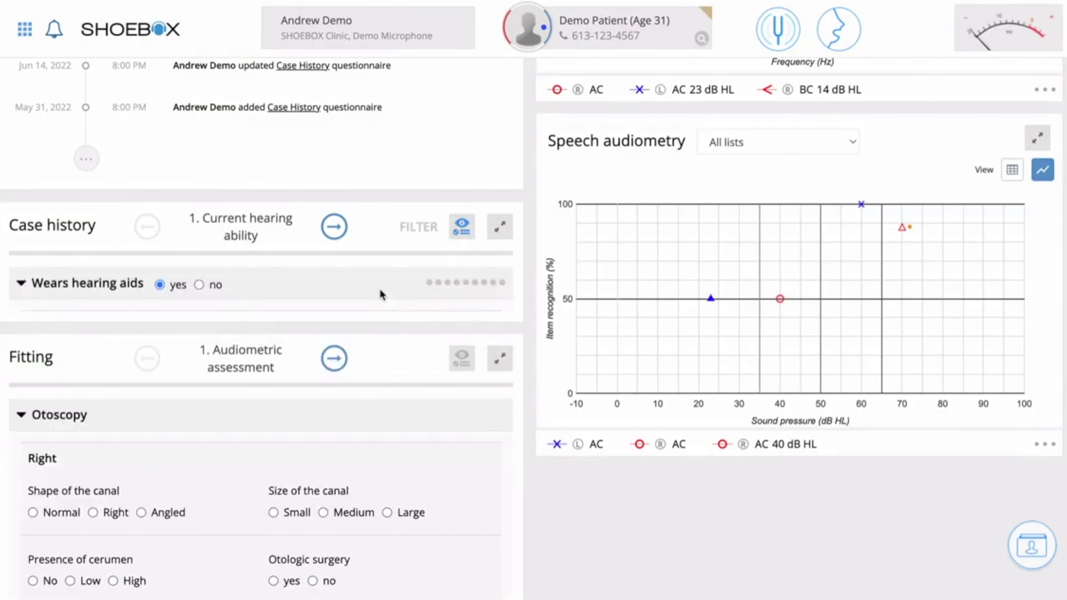
Step: Look through the filtered Case history from History to Conclusion, check the Fitting section below, and return to Current hearing ability
left_click(335, 227)
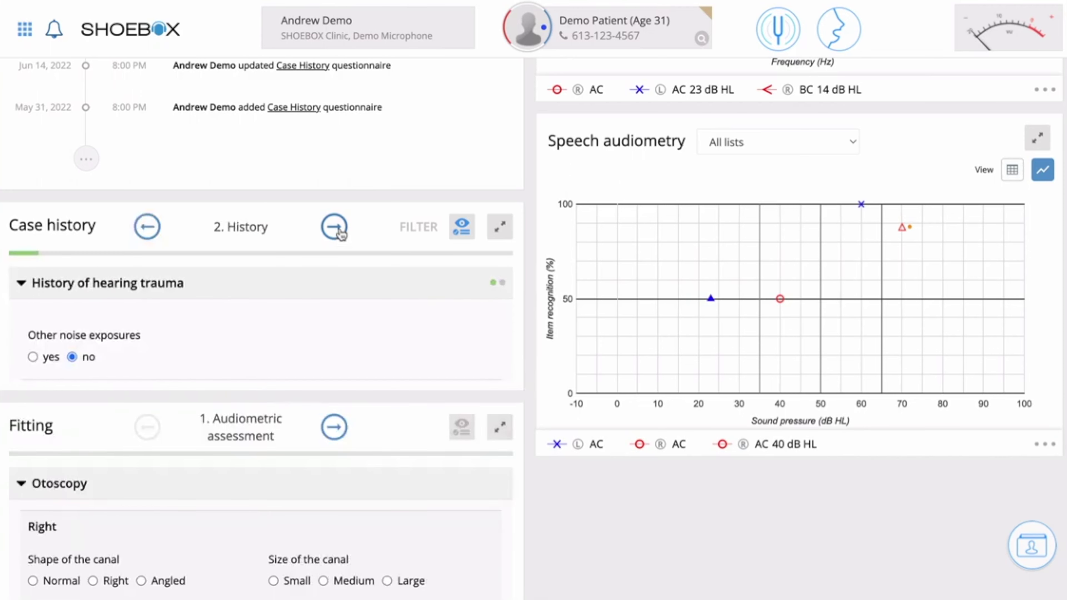
left_click(335, 226)
left_click(335, 227)
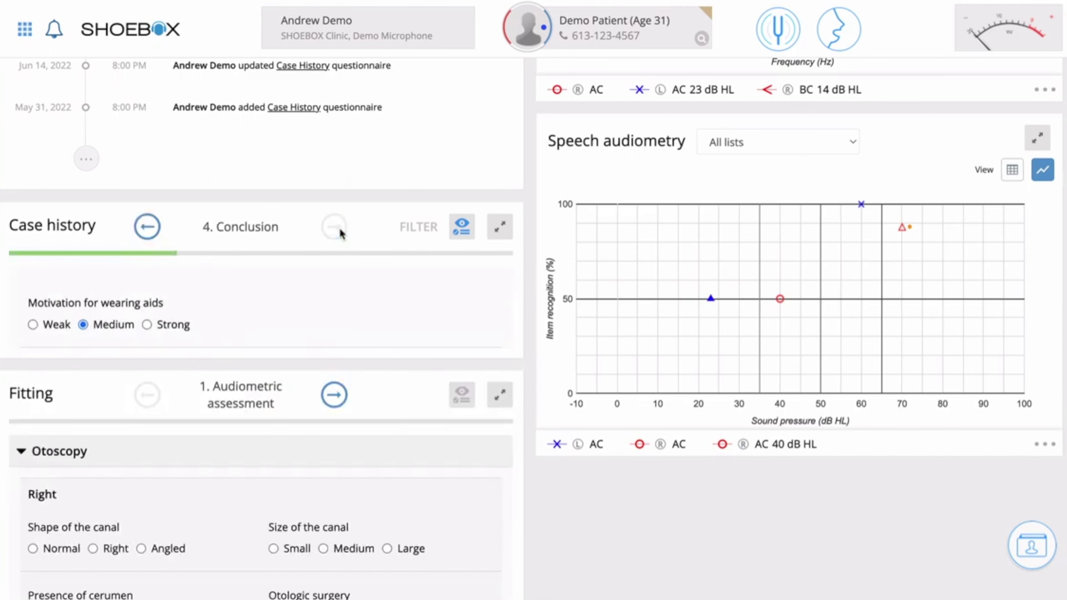
scroll(292, 382, "down", 8)
scroll(292, 382, "up", 8)
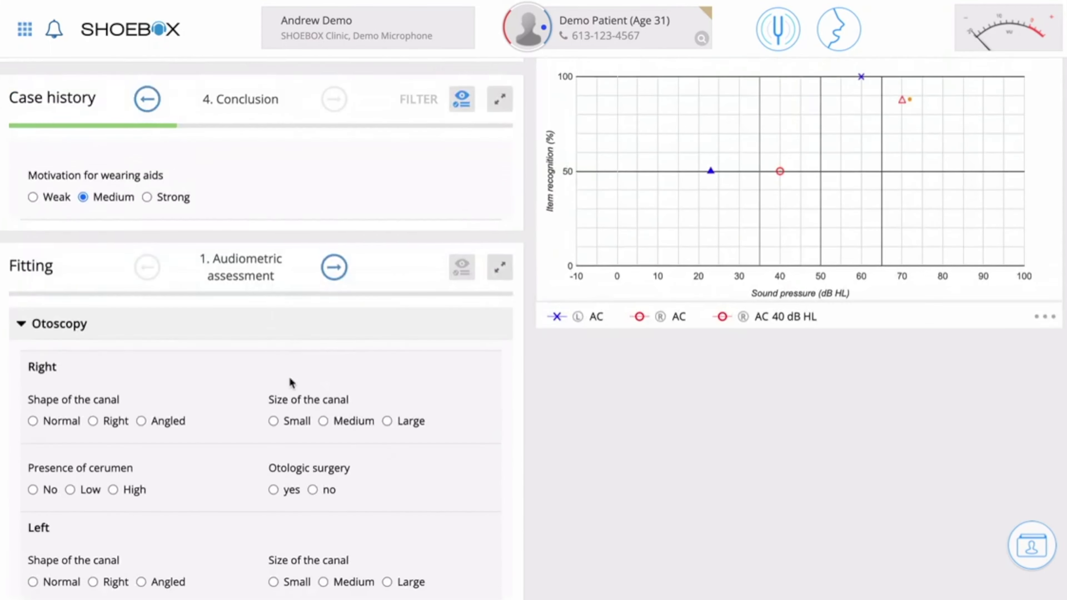
left_click(140, 237)
left_click(139, 236)
left_click(140, 237)
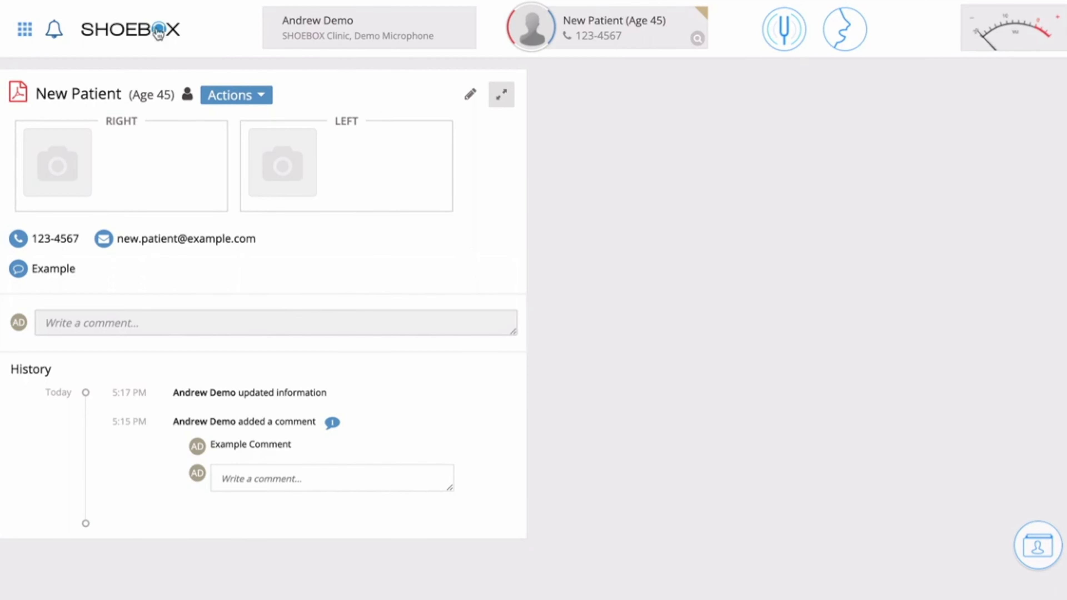
Step: Return to the home page with the patient list and open the selected patient's file from the main navigation
left_click(162, 31)
mouse_move(451, 205)
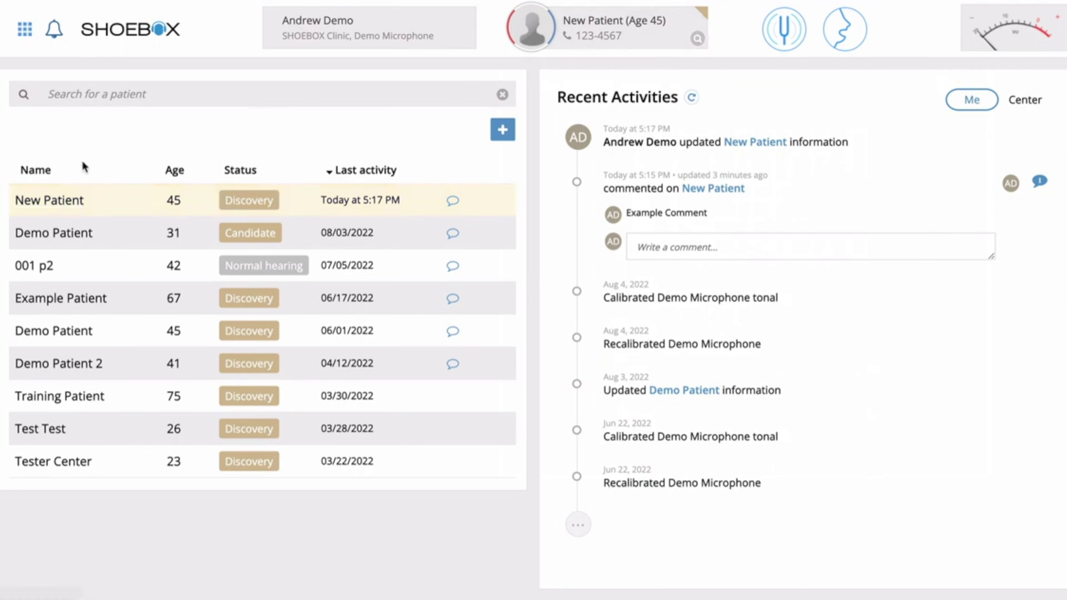
left_click(26, 31)
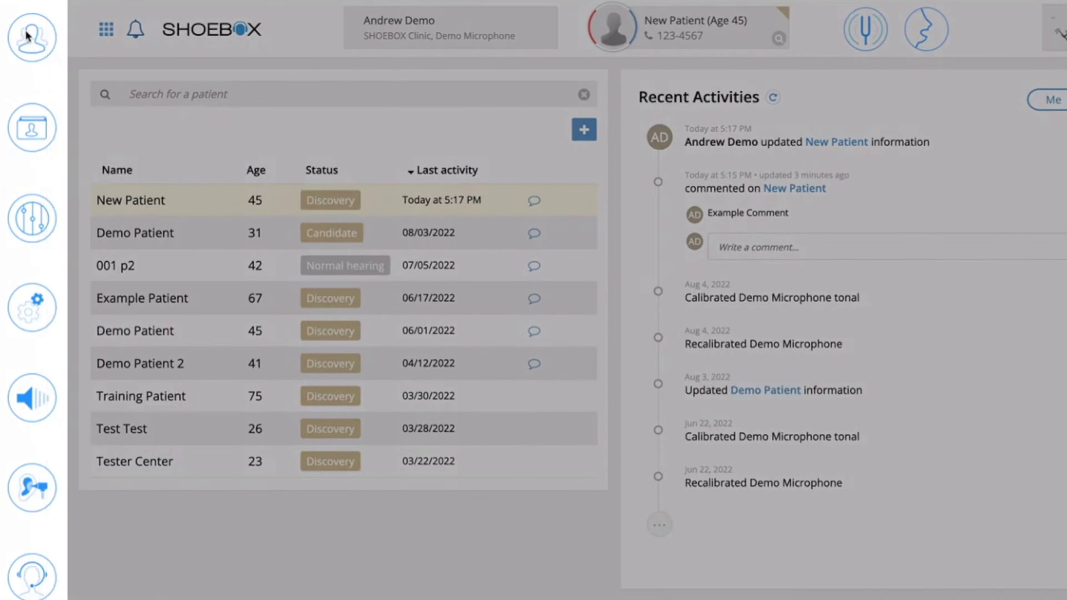
left_click(42, 126)
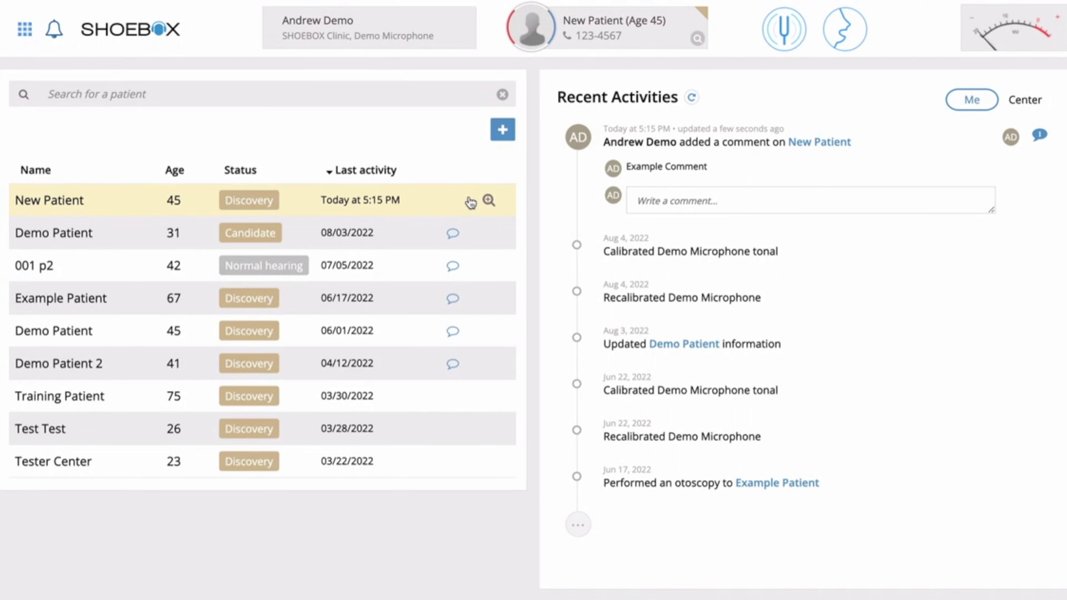
Step: Preview the test results of the new 45-year-old patient and the 31-year-old demo patient, including the latter's speech audiometry
left_click(488, 201)
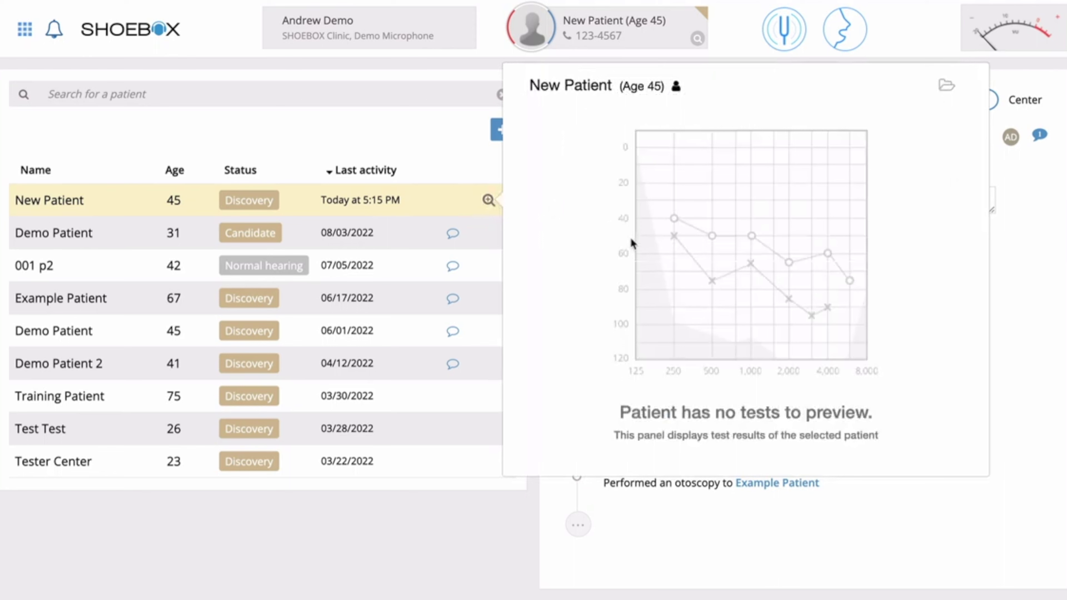
left_click(424, 140)
left_click(489, 234)
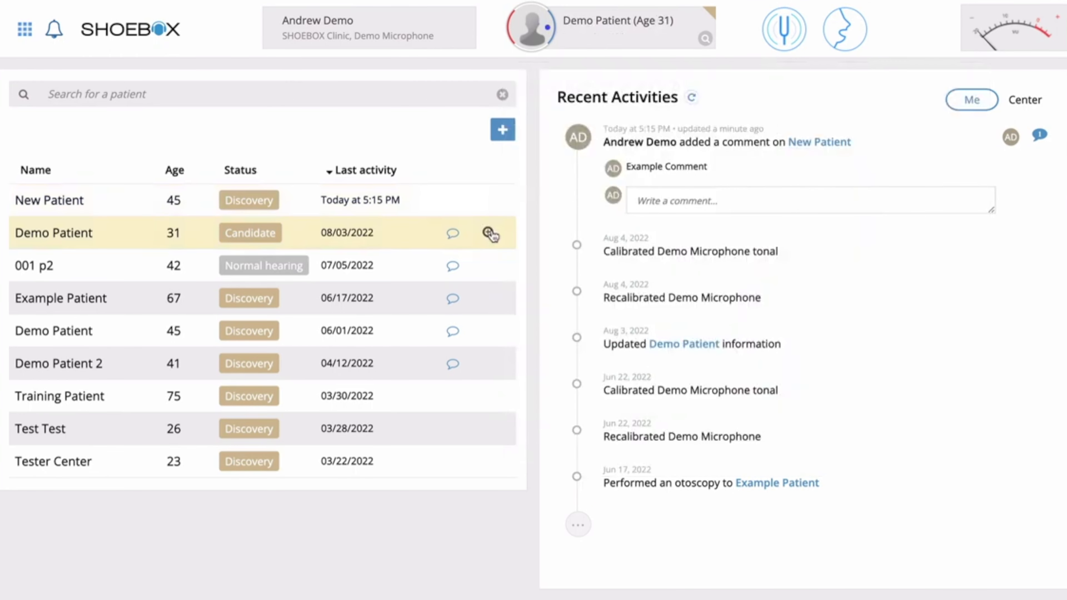
left_click(488, 233)
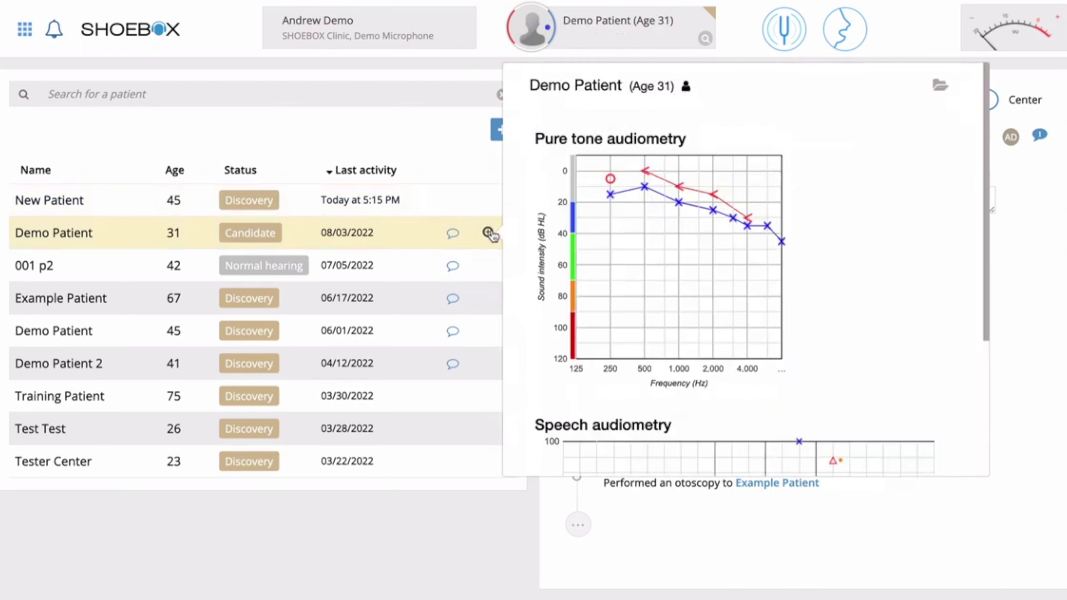
left_click(647, 210)
scroll(648, 209, "down", 20)
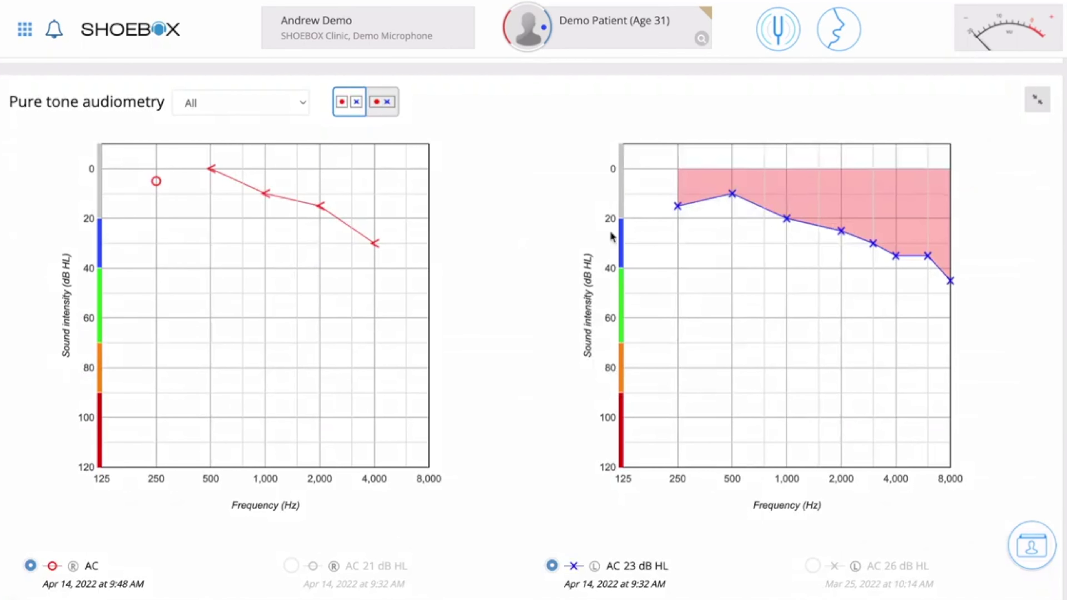
Step: Collapse the enlarged Pure tone audiometry section back to its standard size in the patient file
left_click(1037, 103)
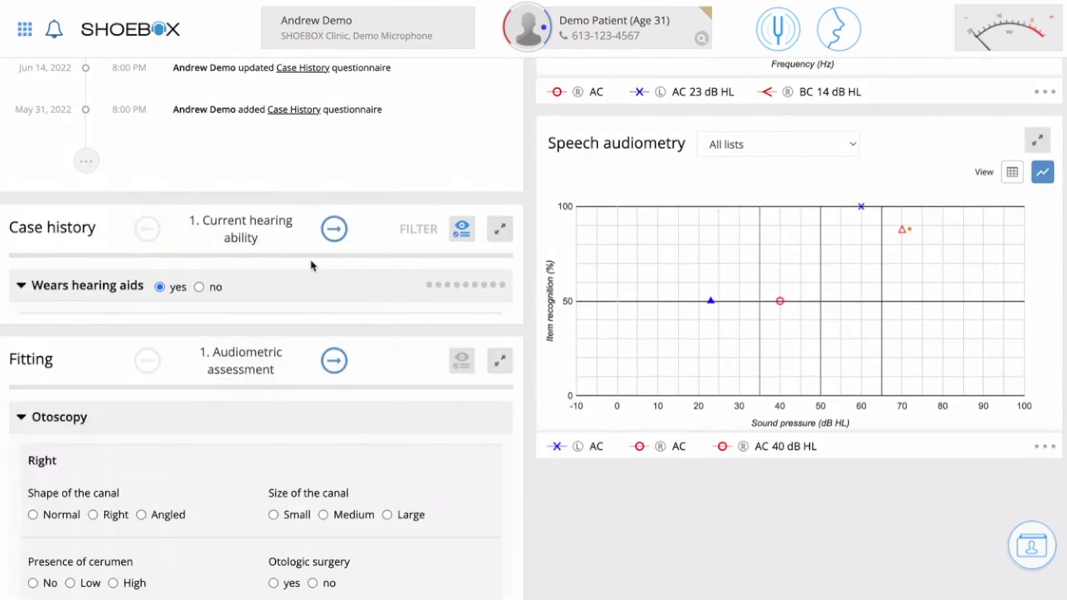
Step: Turn off the answered-questions filter in the Case history and return to the home page
left_click(462, 229)
scroll(382, 327, "up", 8)
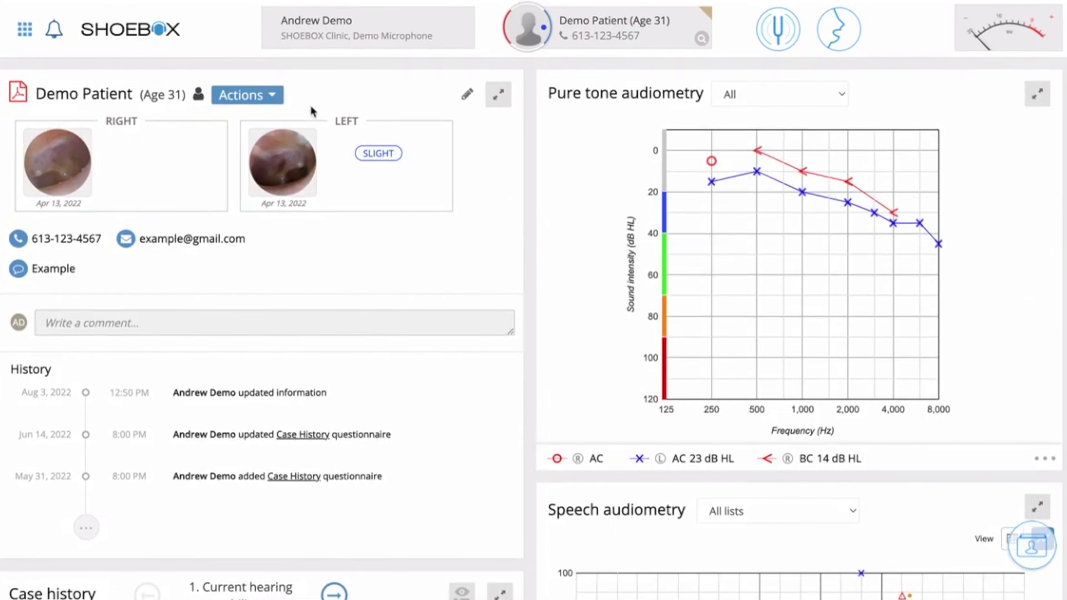
left_click(125, 33)
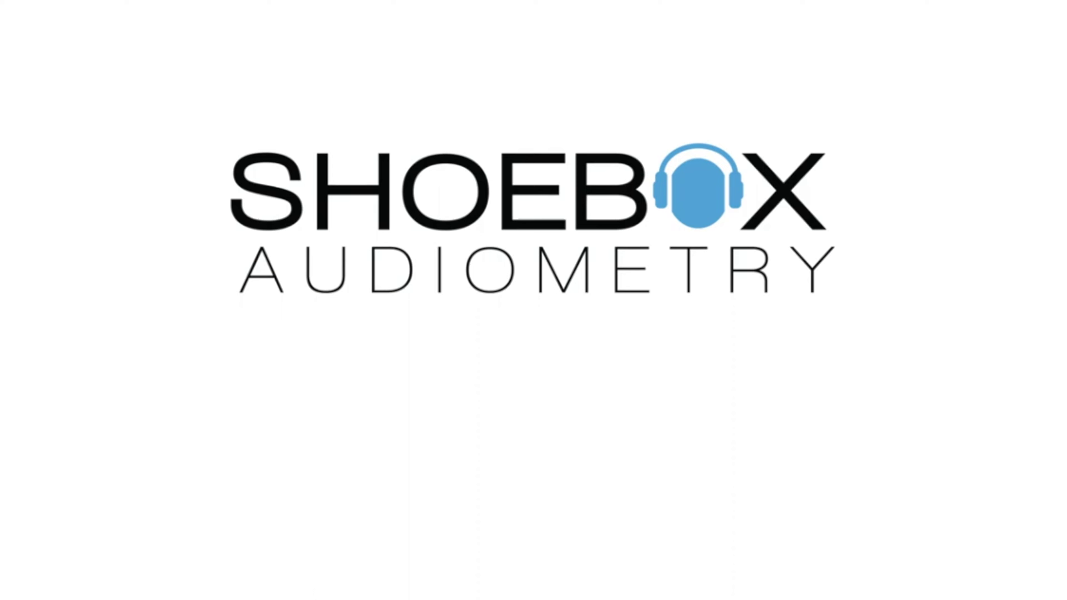